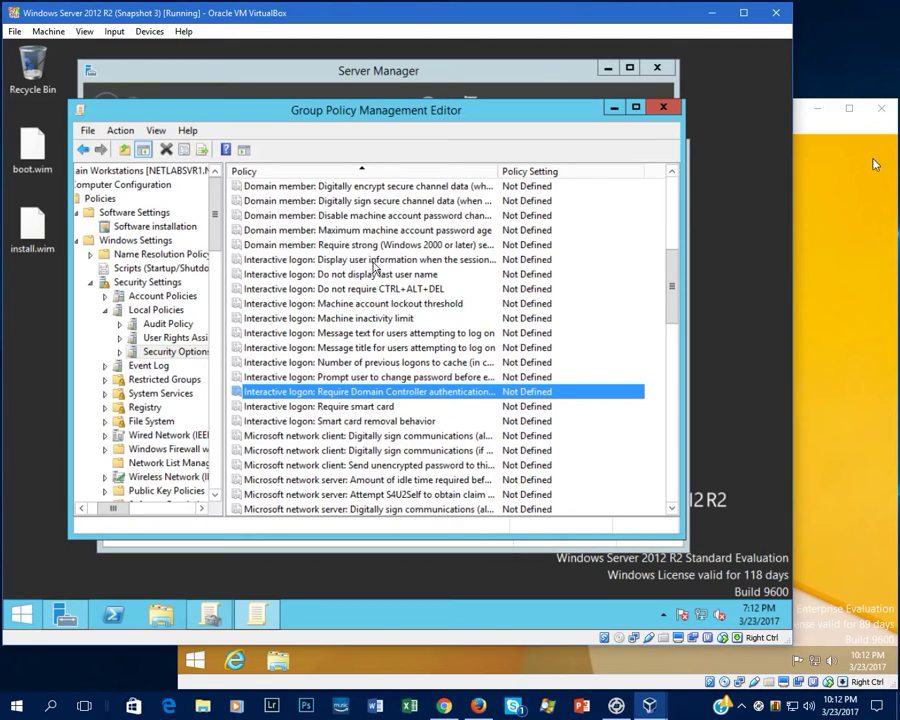
# Define and enable the 'Do not display last user name' interactive logon policy.
pyautogui.click(362, 260)
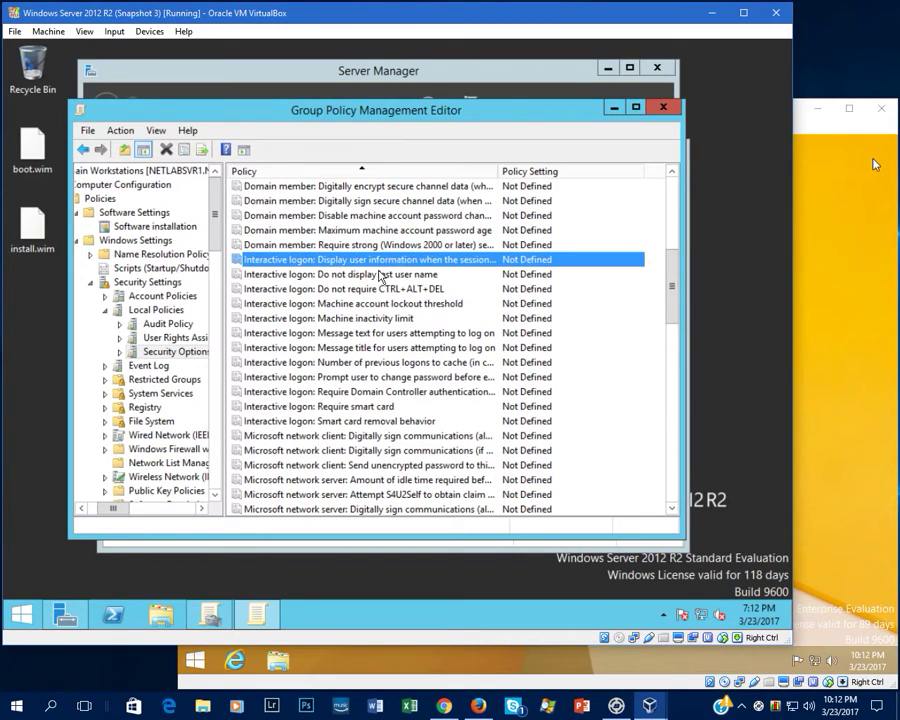
pyautogui.click(378, 276)
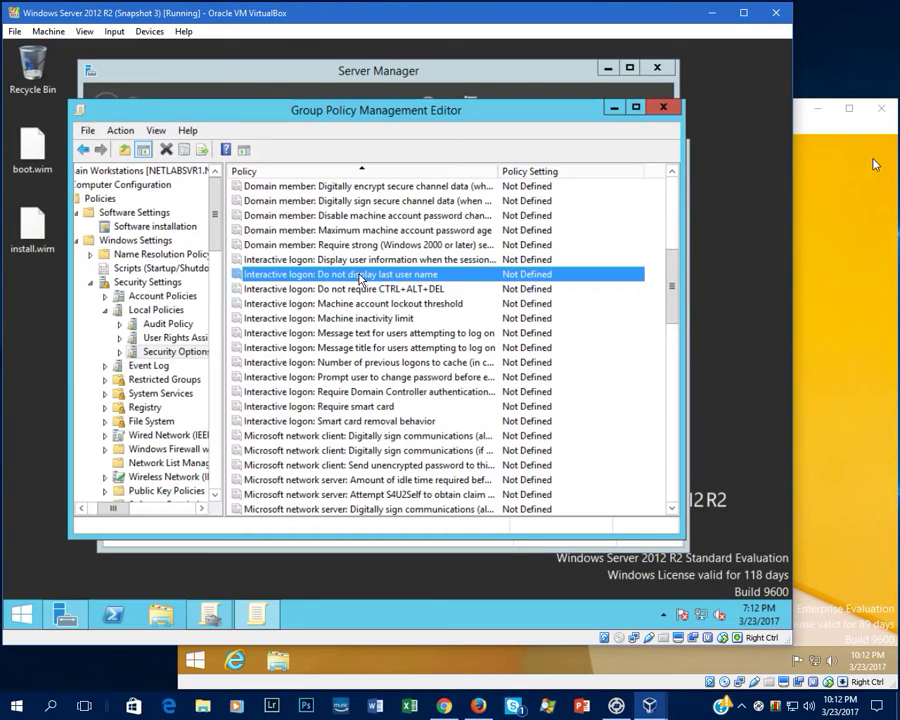
pyautogui.doubleClick(360, 276)
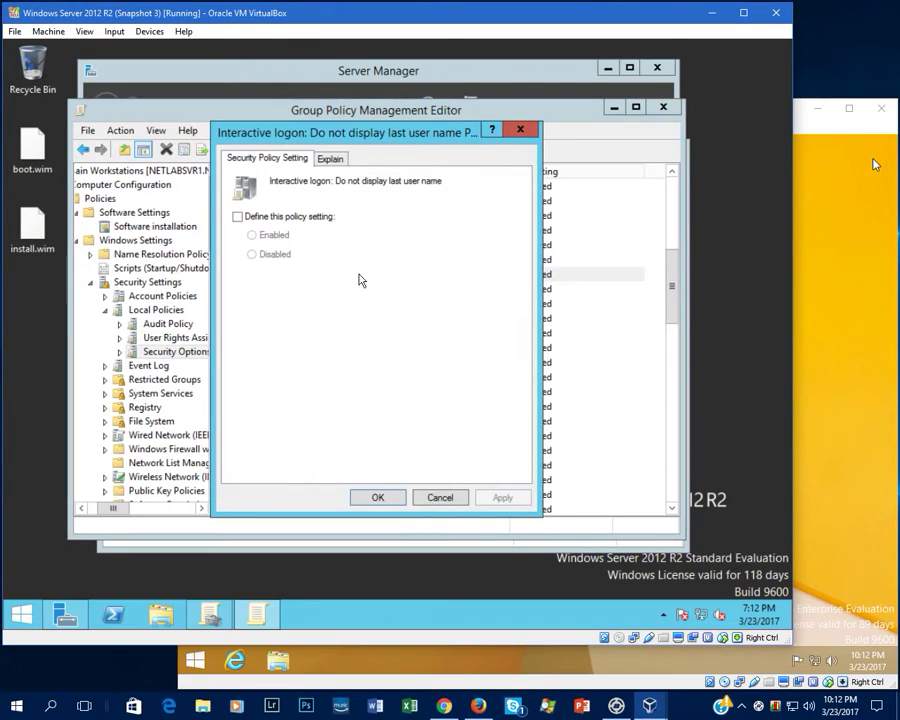
pyautogui.click(300, 217)
pyautogui.click(283, 237)
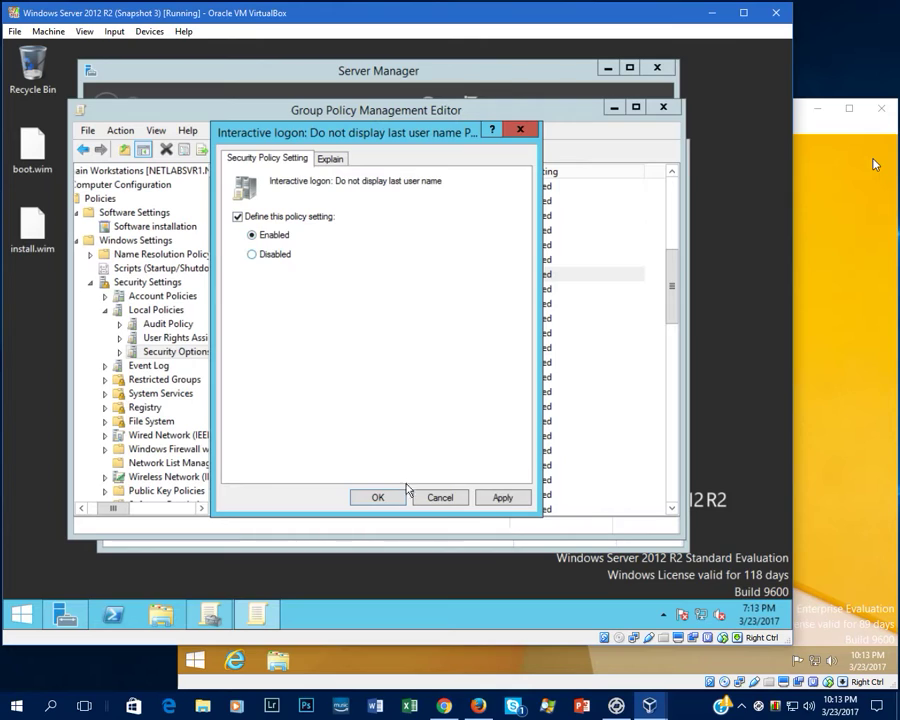
pyautogui.click(378, 496)
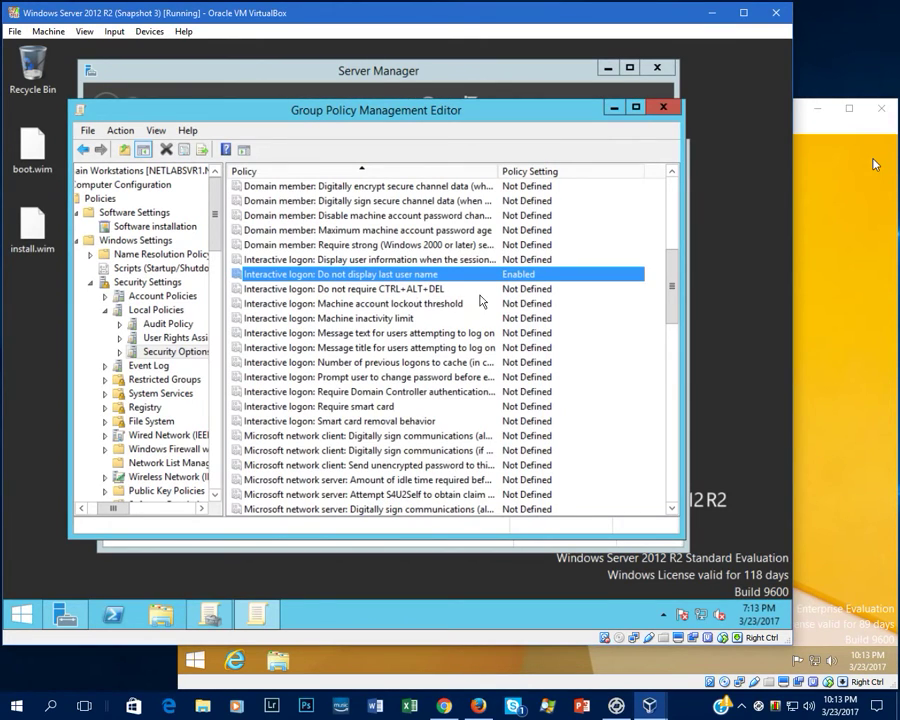
# Define the logon message title policy as 'Warning!'.
pyautogui.scroll(-1, 452, 289)
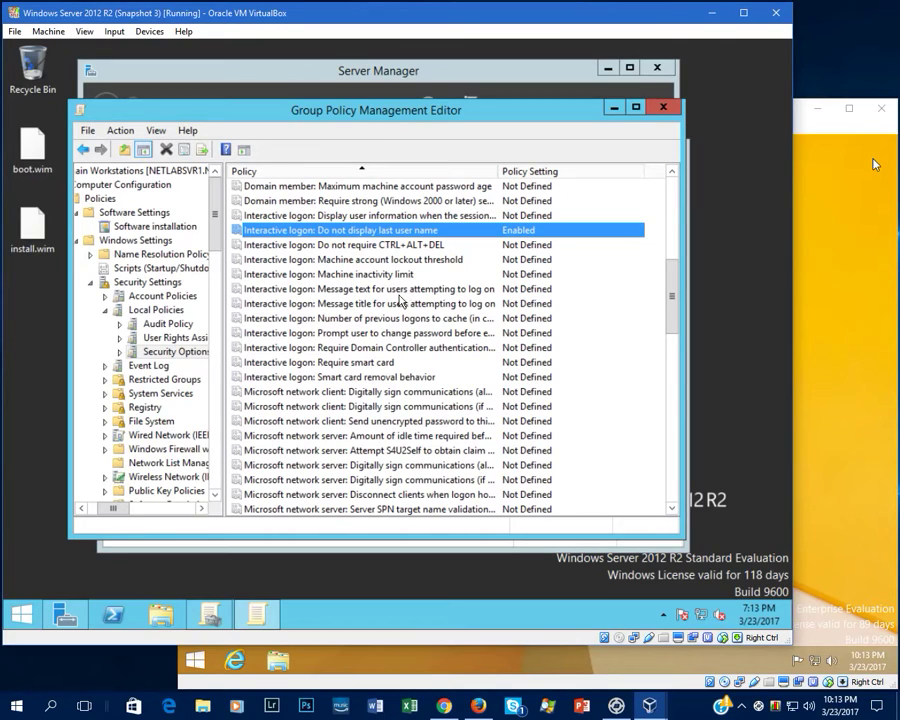
pyautogui.doubleClick(398, 303)
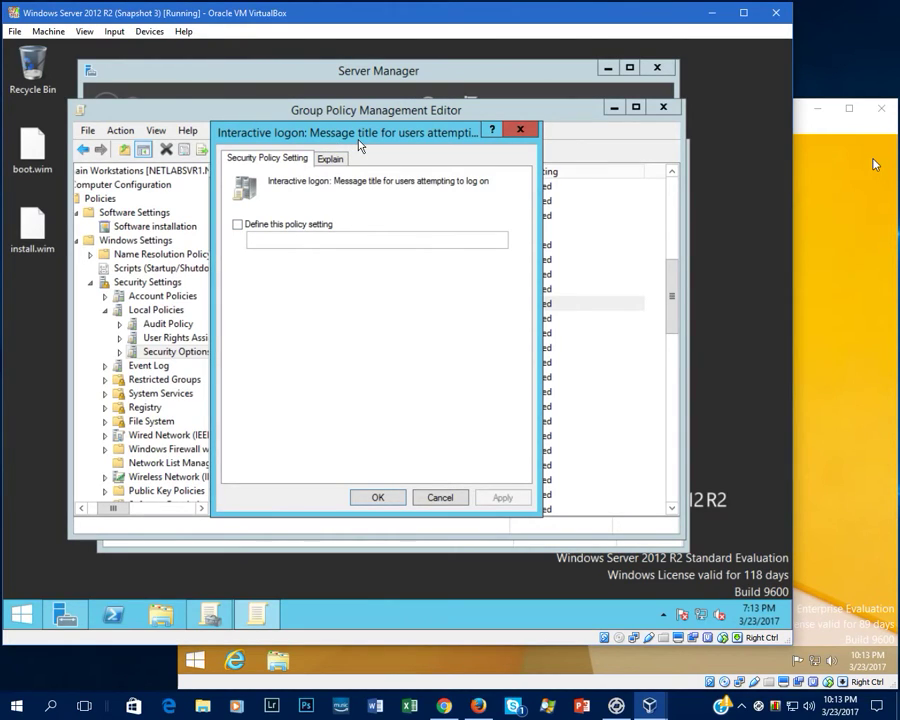
pyautogui.moveTo(360, 146); pyautogui.dragTo(464, 161)
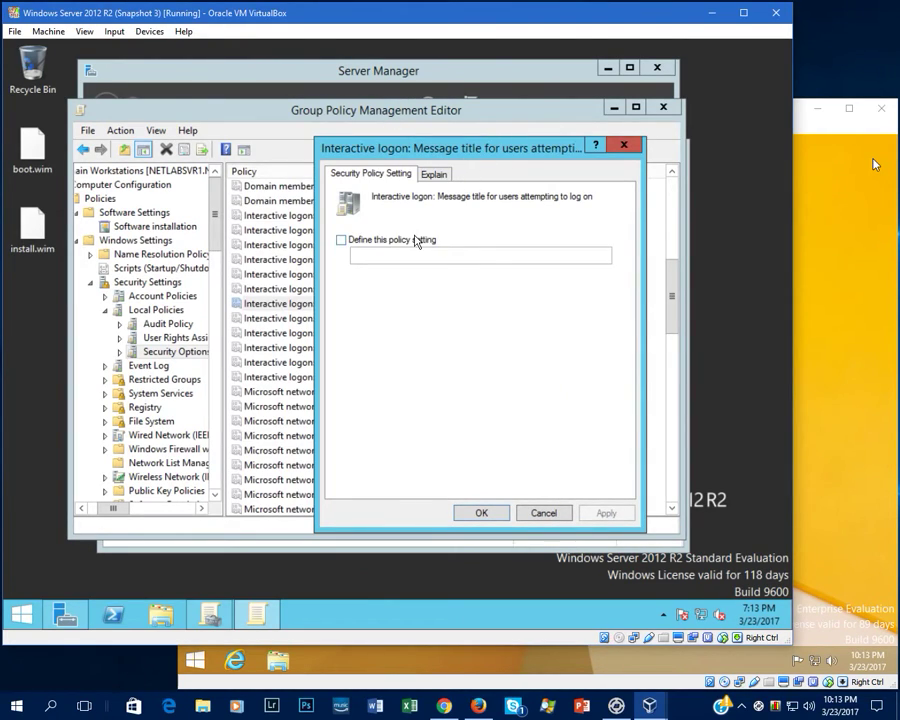
pyautogui.click(416, 241)
pyautogui.click(401, 256)
pyautogui.write('Warning!')
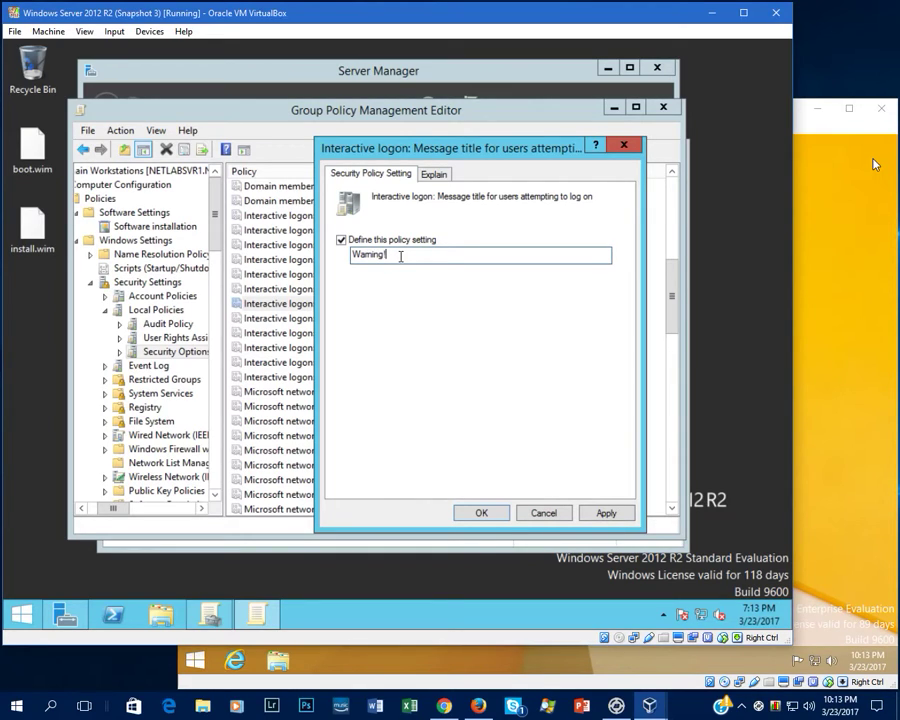
pyautogui.click(481, 512)
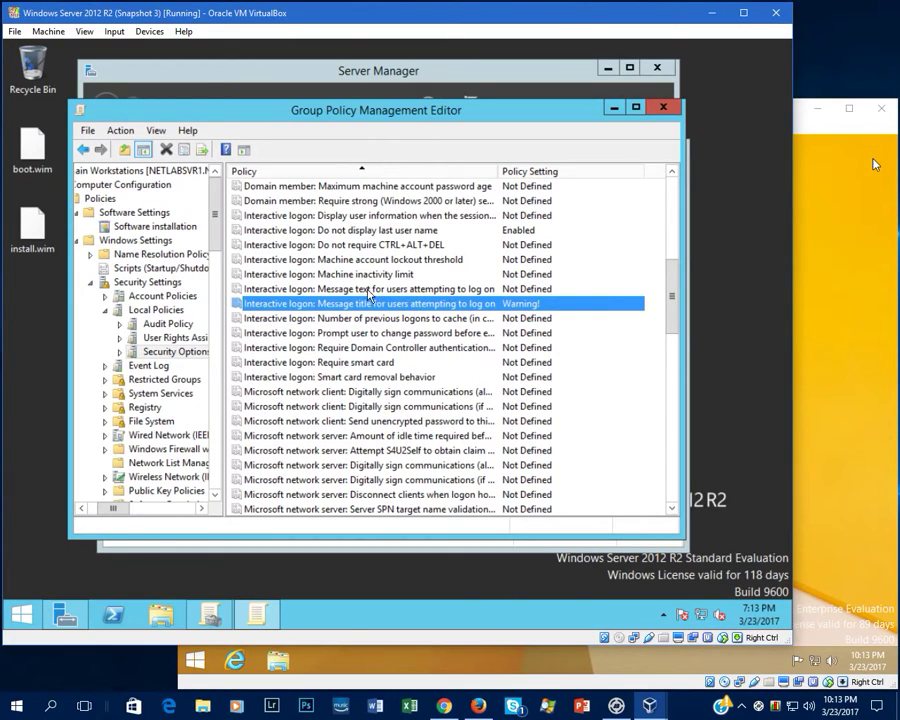
# Define the logon message text as 'You agree to follow all guidelines set in the company AUP…' and apply.
pyautogui.doubleClick(380, 290)
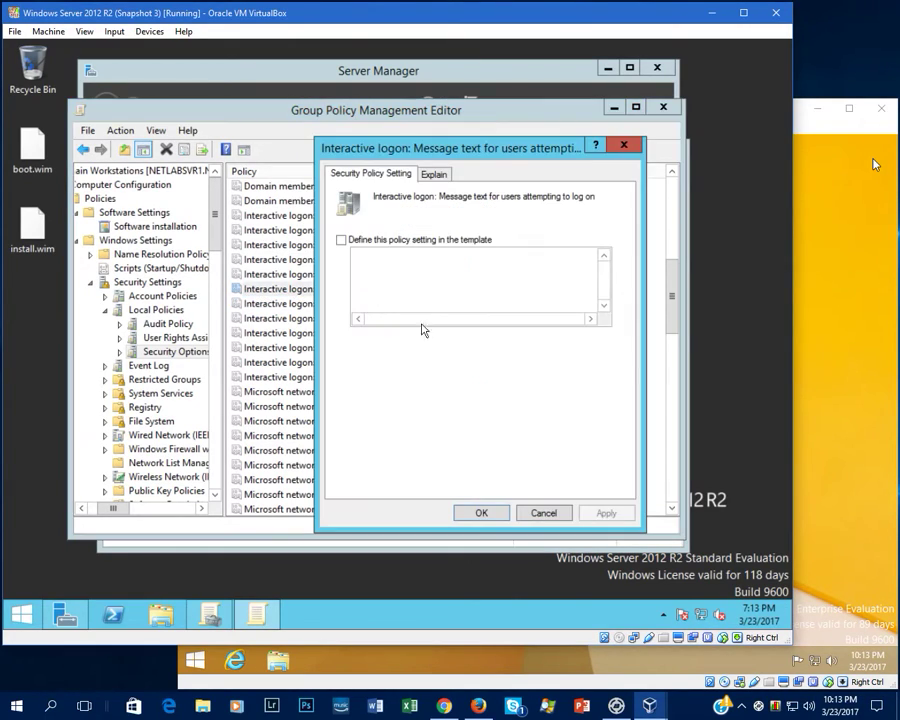
pyautogui.click(341, 240)
pyautogui.click(381, 277)
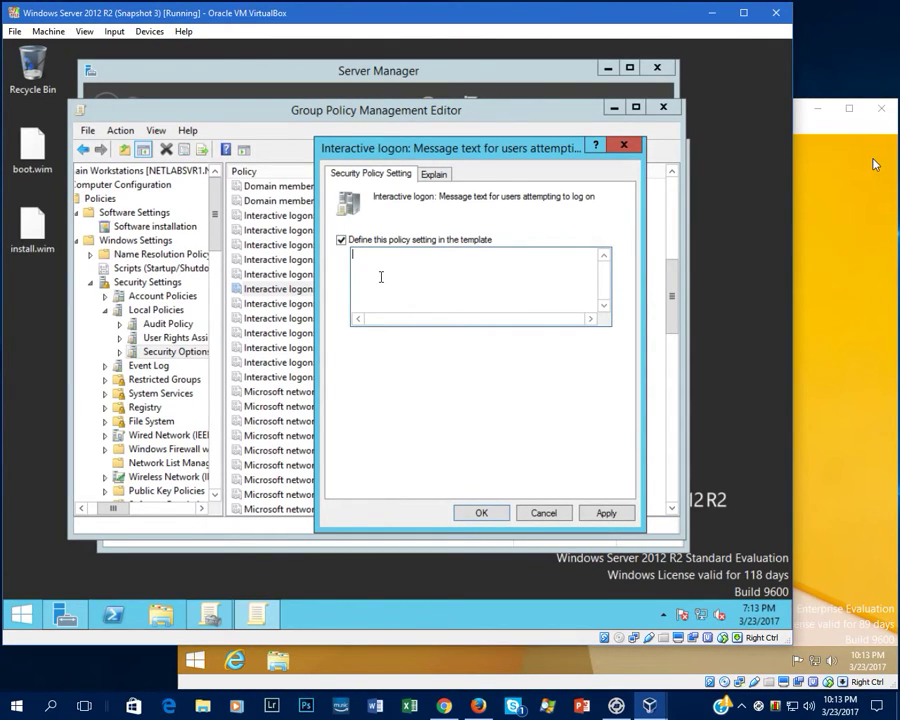
pyautogui.write('You agree to to follow all')
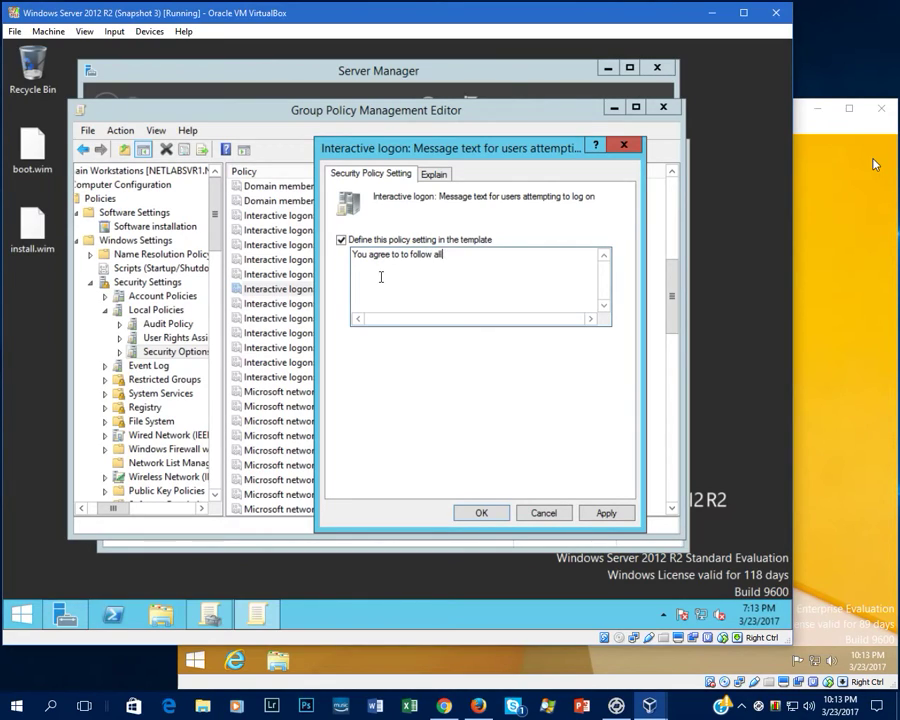
pyautogui.write(' guidelines set in the company AUP')
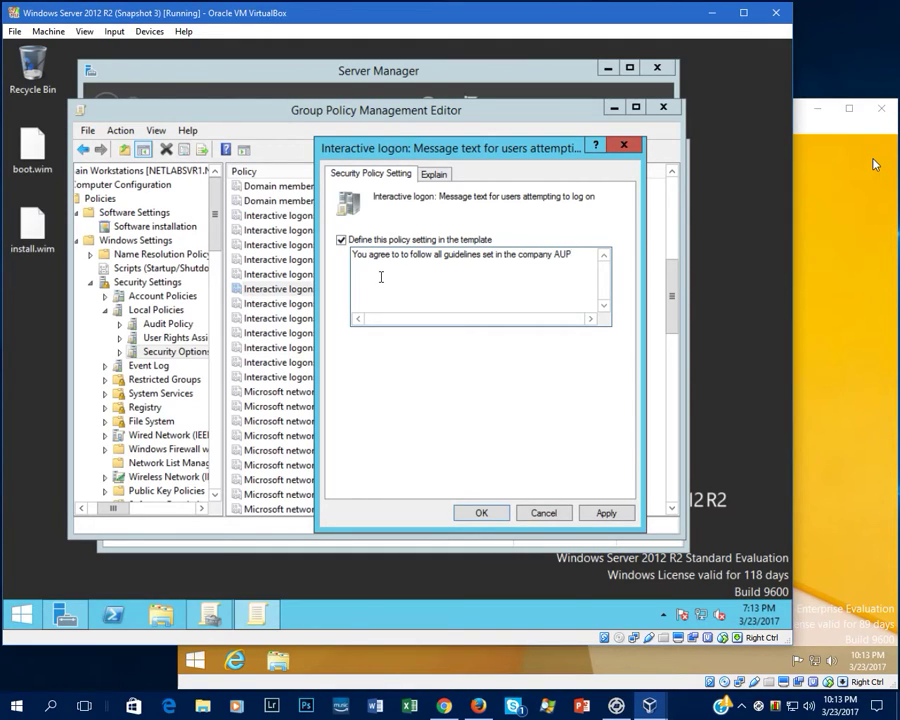
pyautogui.write(', failure to f')
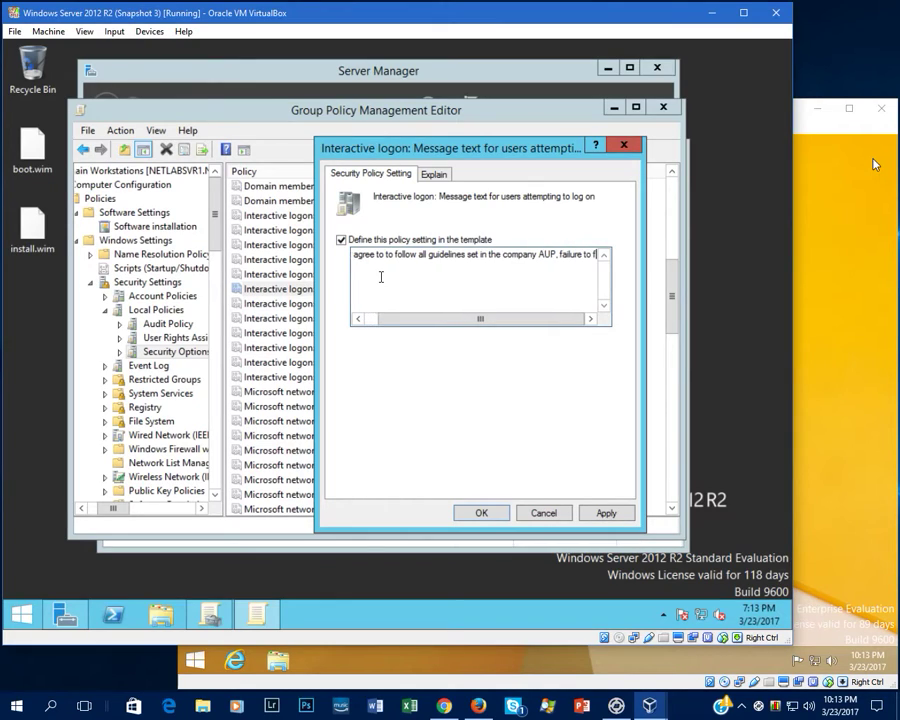
pyautogui.write('ollow said')
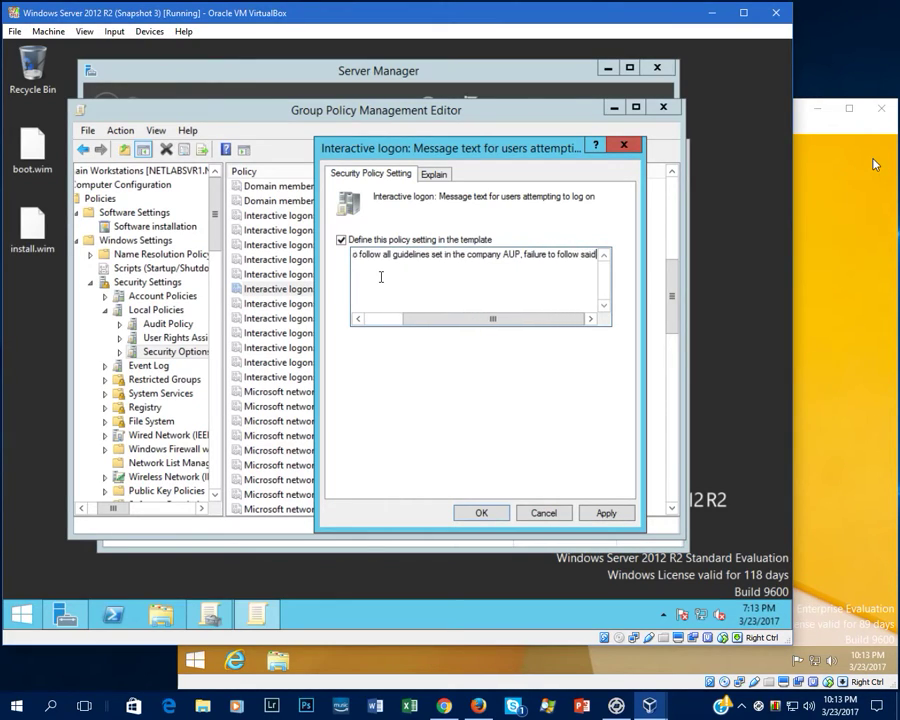
pyautogui.write(' guidelines')
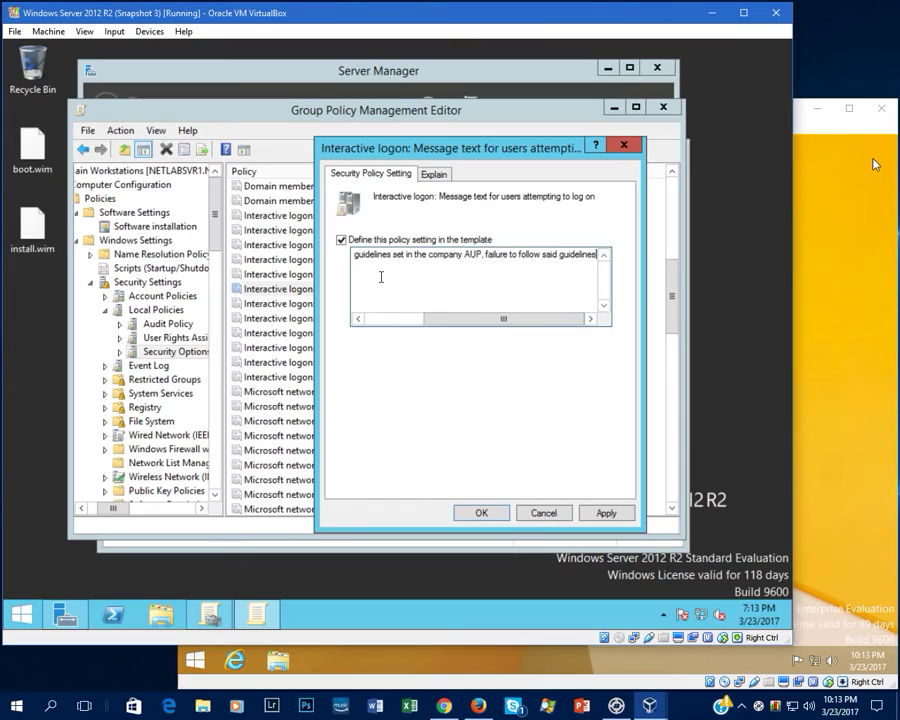
pyautogui.write(' will result y')
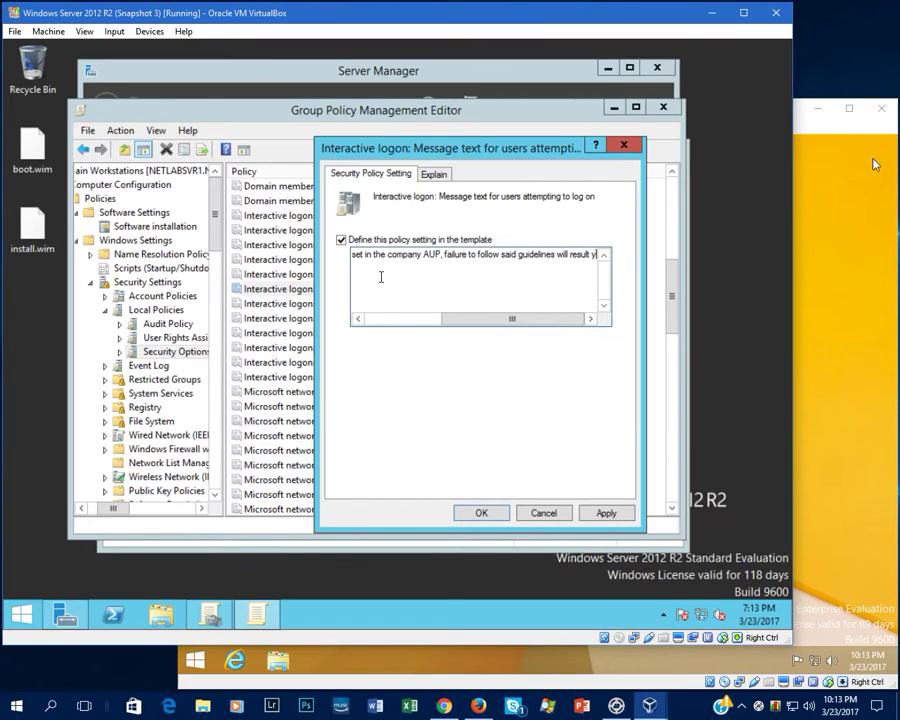
pyautogui.write('ou in going to jail')
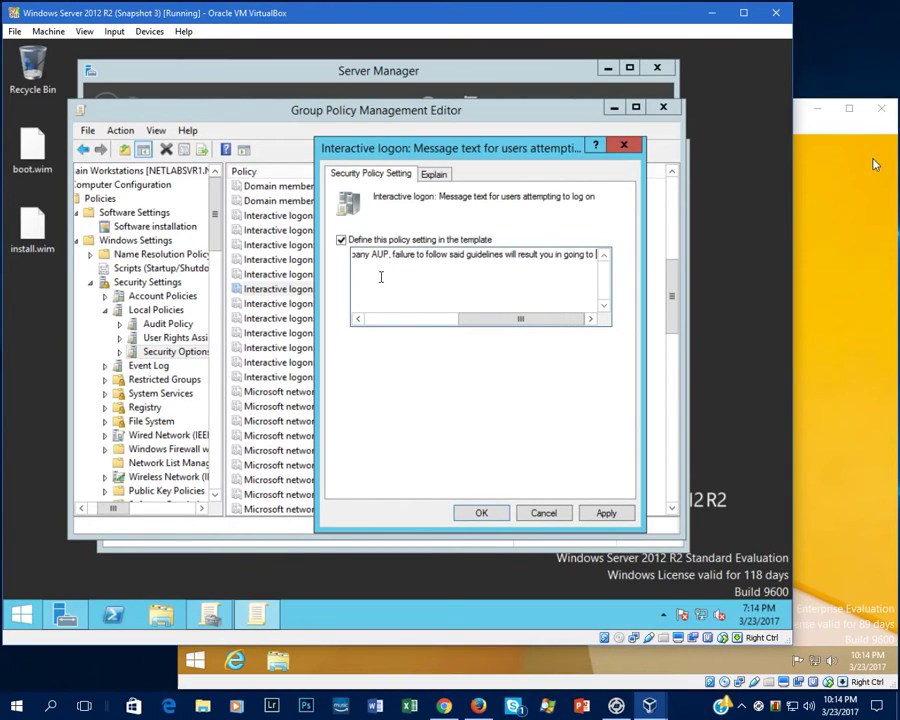
pyautogui.write('.')
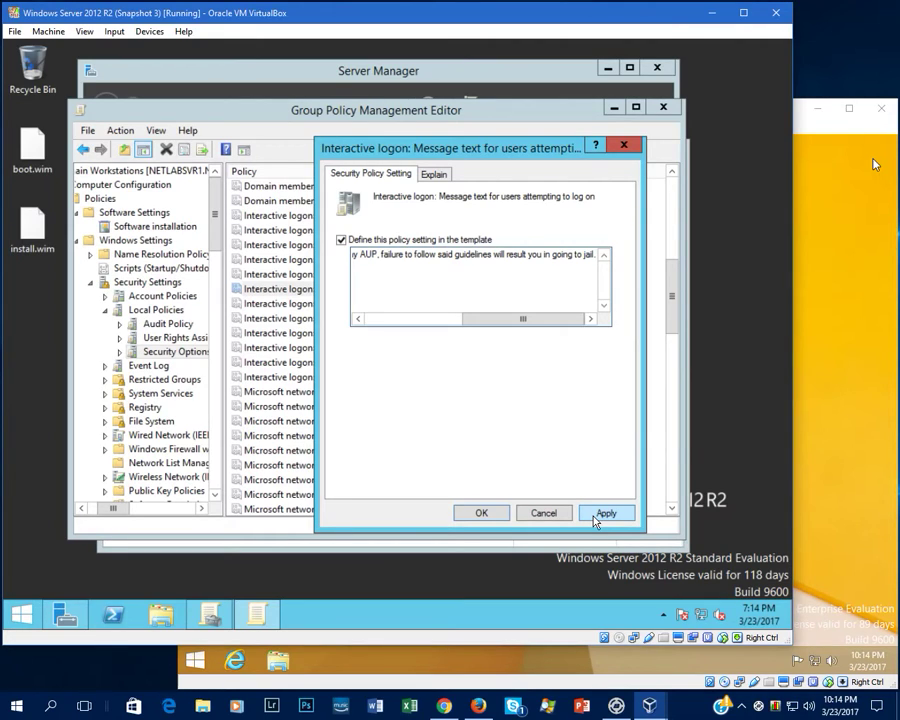
pyautogui.click(596, 514)
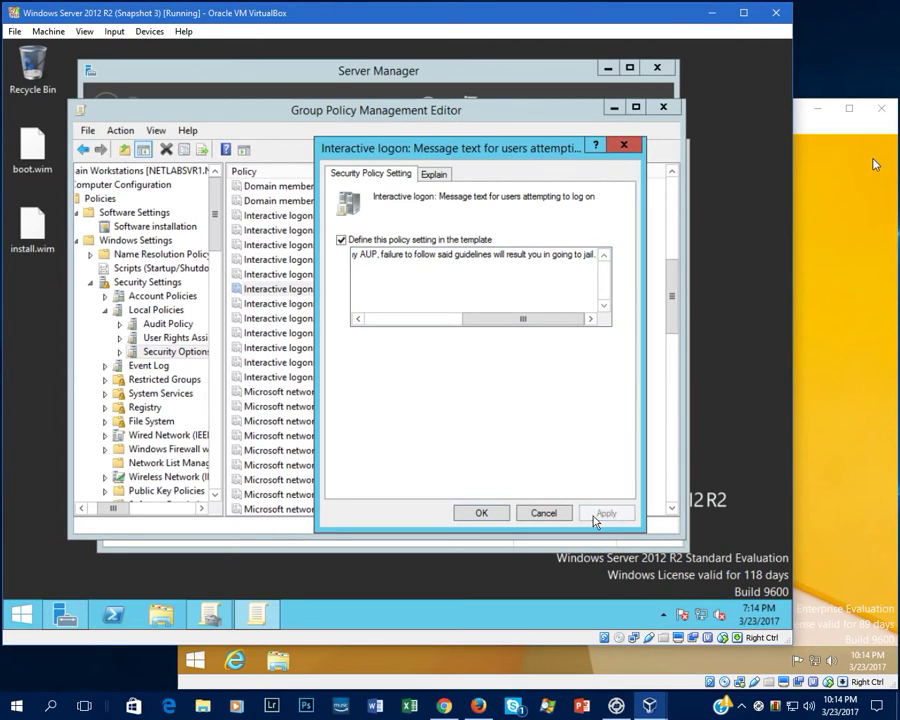
pyautogui.click(480, 512)
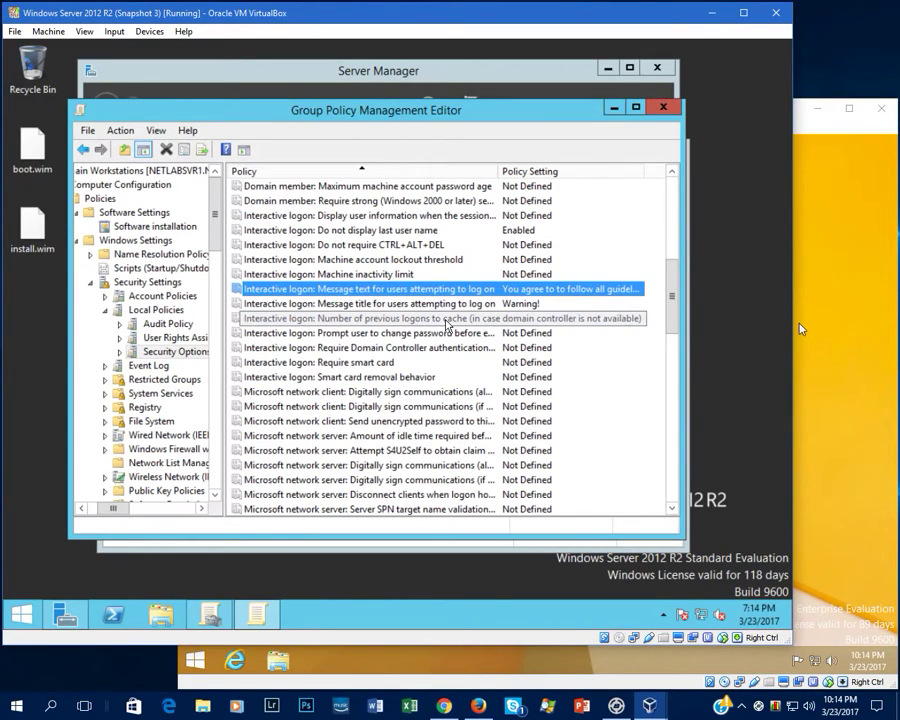
# Define the number of cached previous logons and set it to 5.
pyautogui.doubleClick(446, 322)
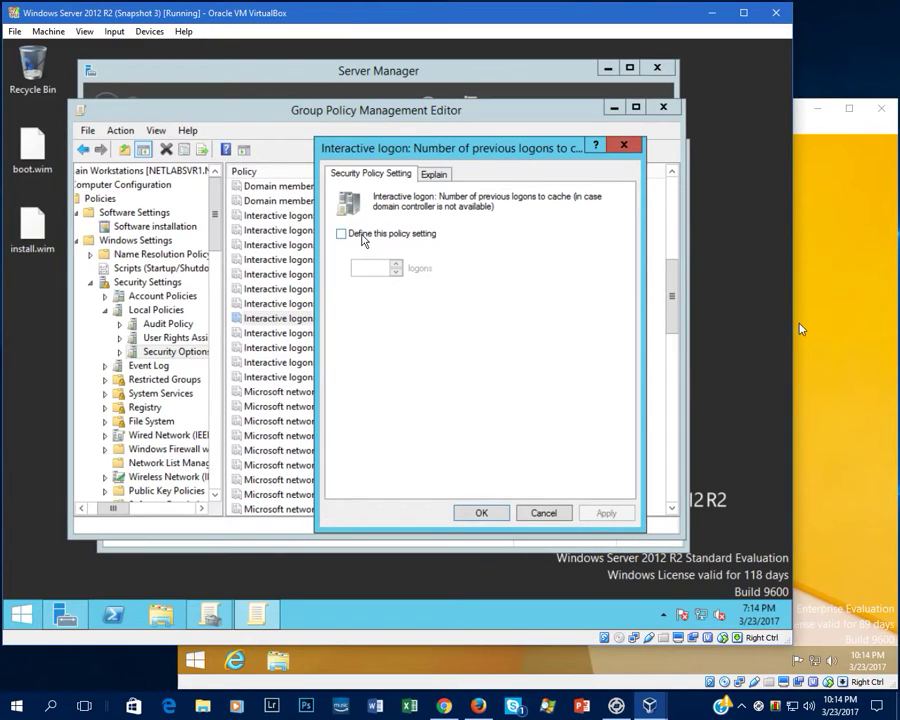
pyautogui.click(363, 238)
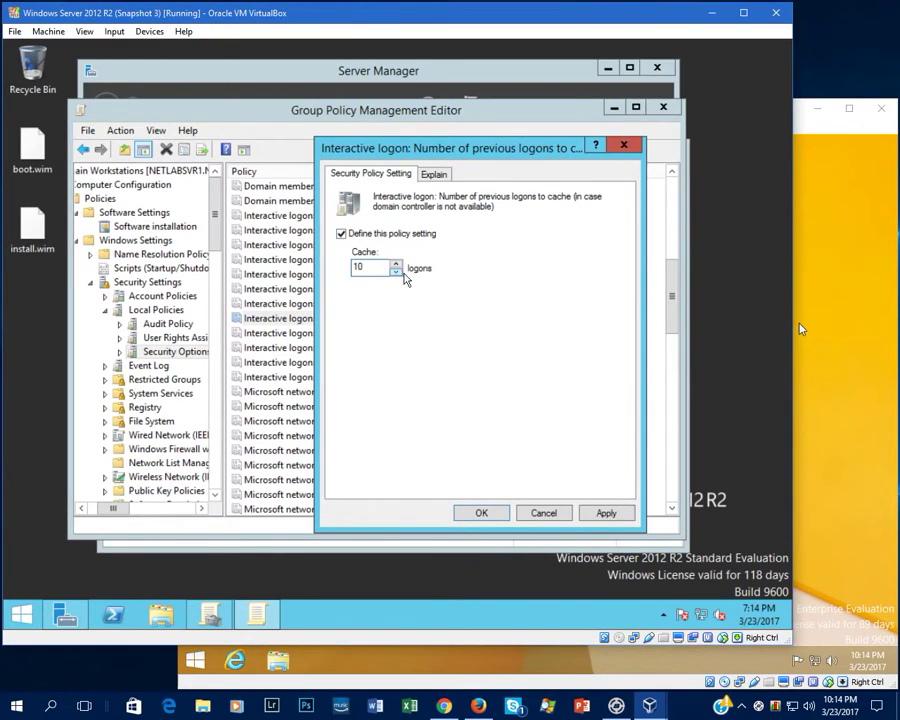
pyautogui.click(396, 272)
pyautogui.click(606, 516)
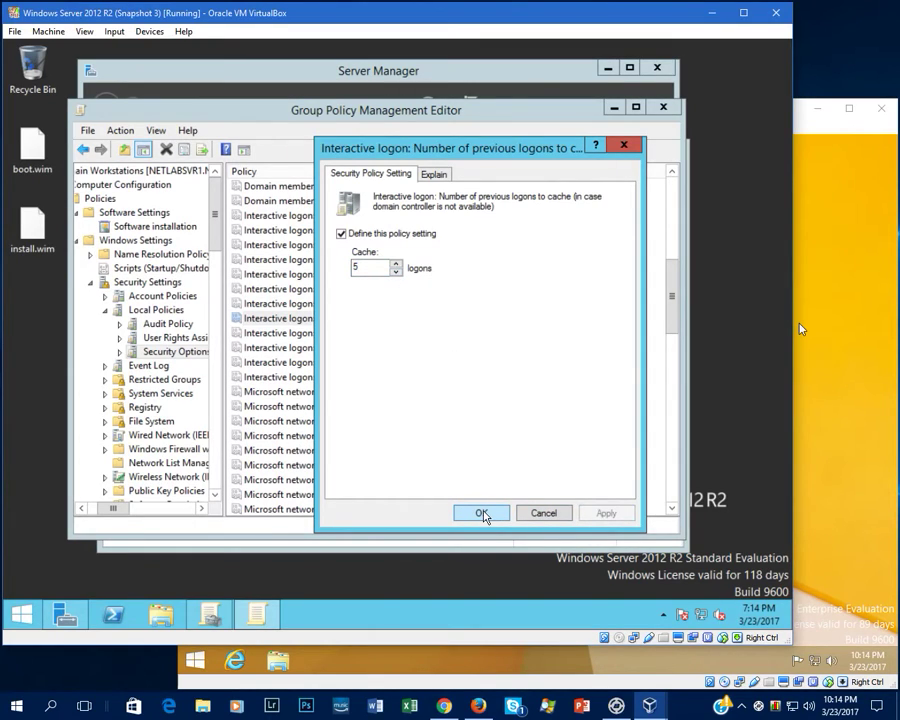
pyautogui.click(481, 513)
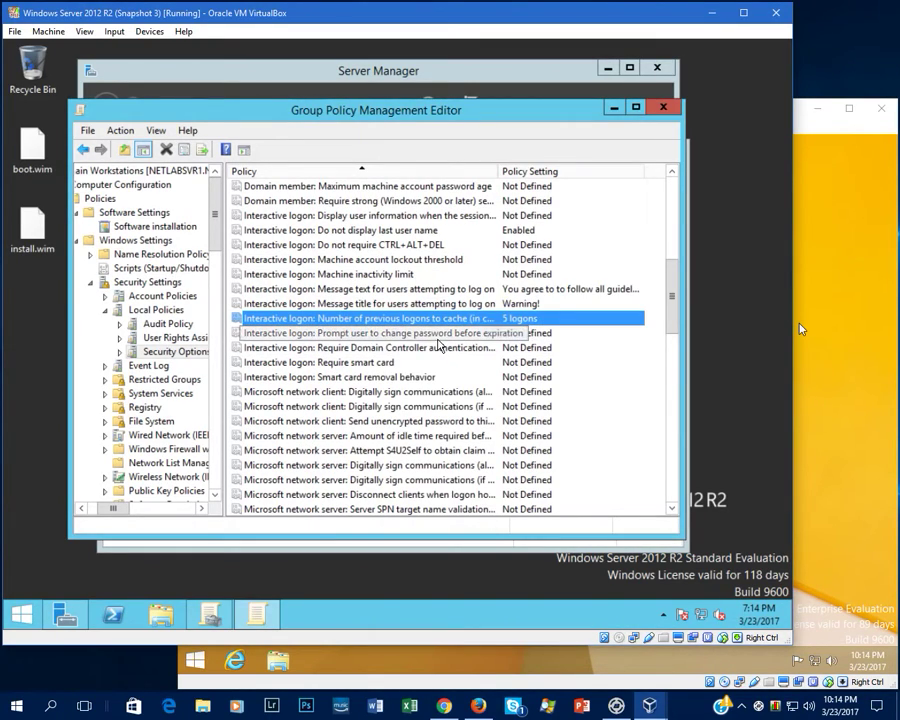
# Prompt users to change their password 10 days before it expires.
pyautogui.doubleClick(403, 333)
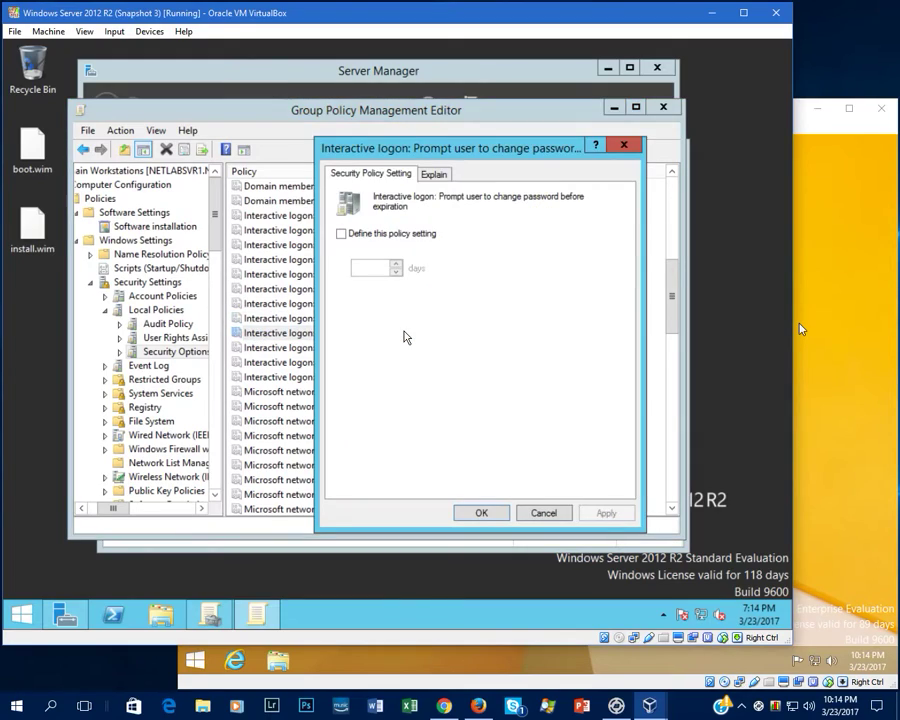
pyautogui.click(367, 233)
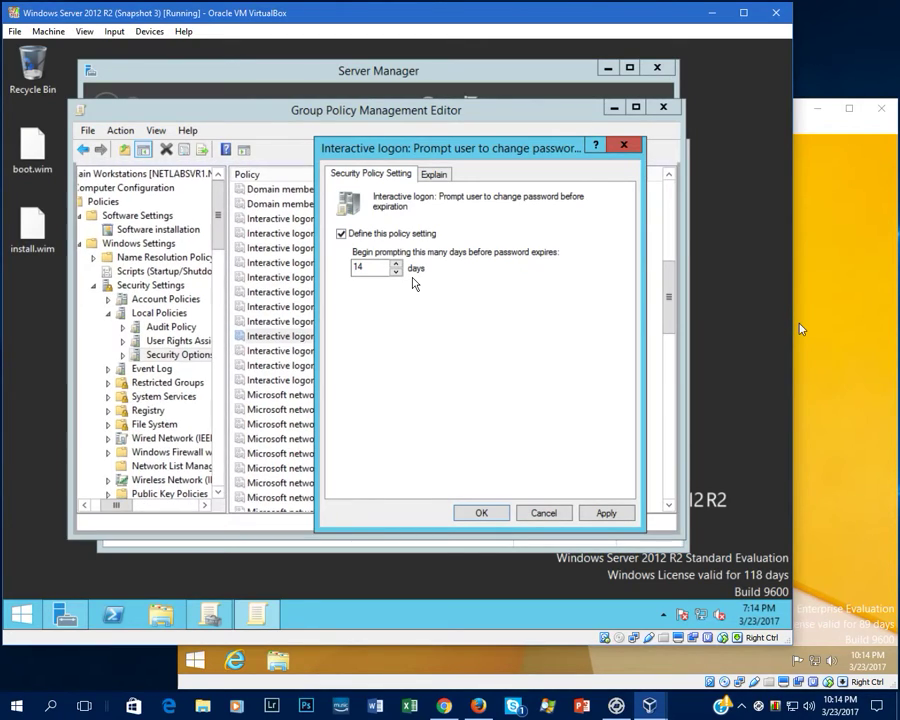
pyautogui.click(397, 272)
pyautogui.click(397, 272)
pyautogui.click(397, 272)
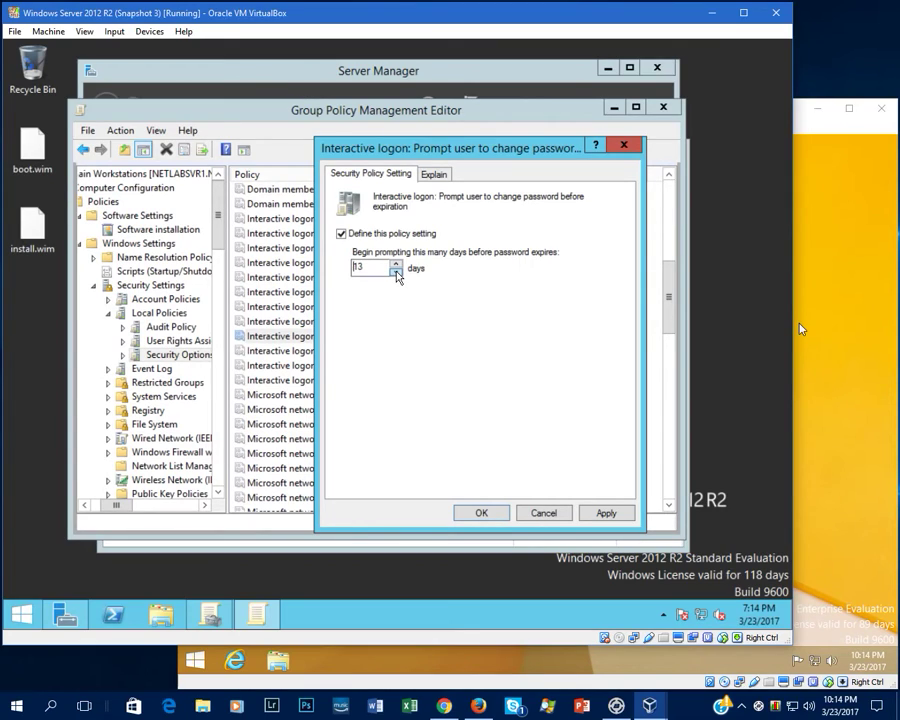
pyautogui.click(397, 272)
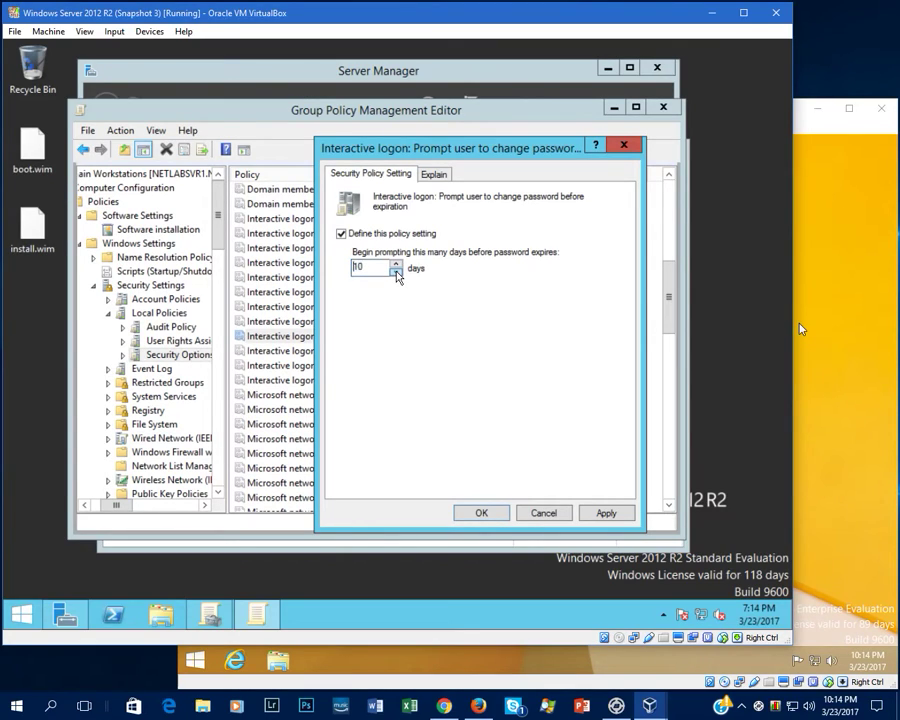
pyautogui.click(484, 513)
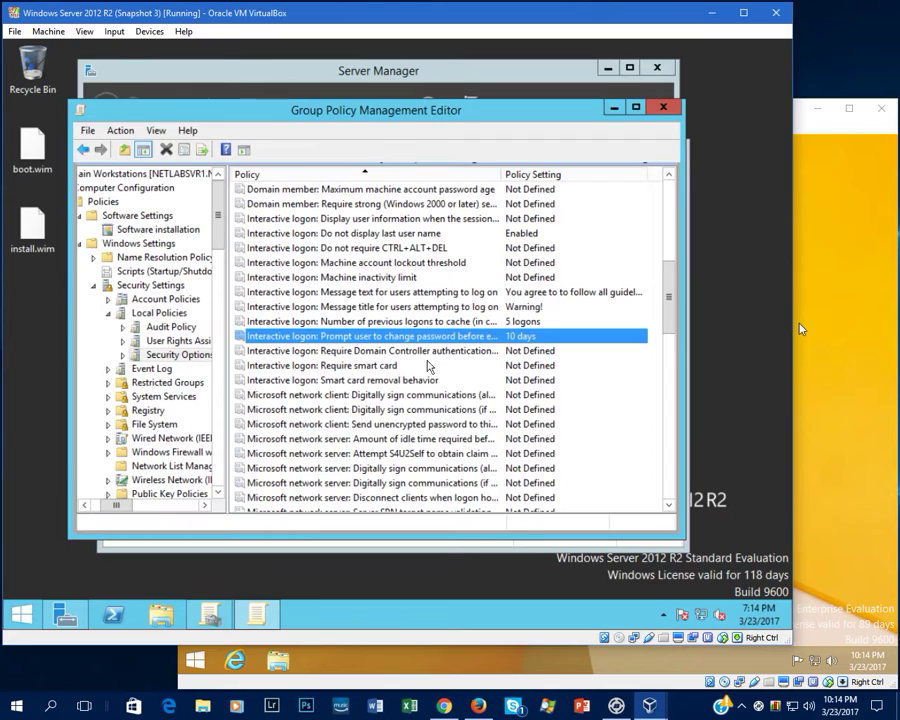
pyautogui.scroll(1, 370, 375)
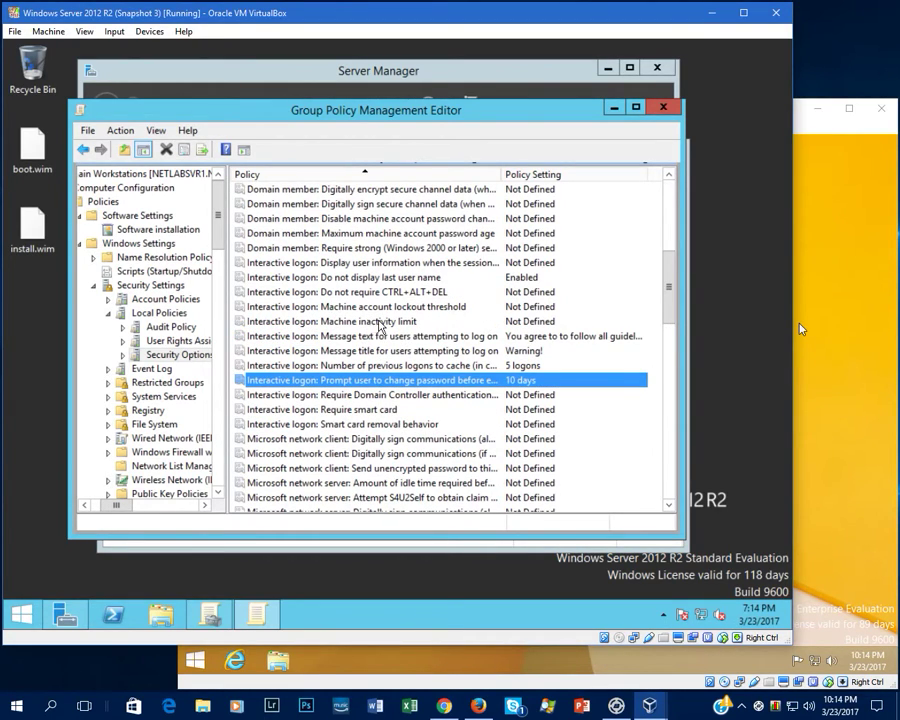
pyautogui.doubleClick(377, 321)
# Define the Machine inactivity limit policy as 600 seconds and apply it.
pyautogui.click(436, 174)
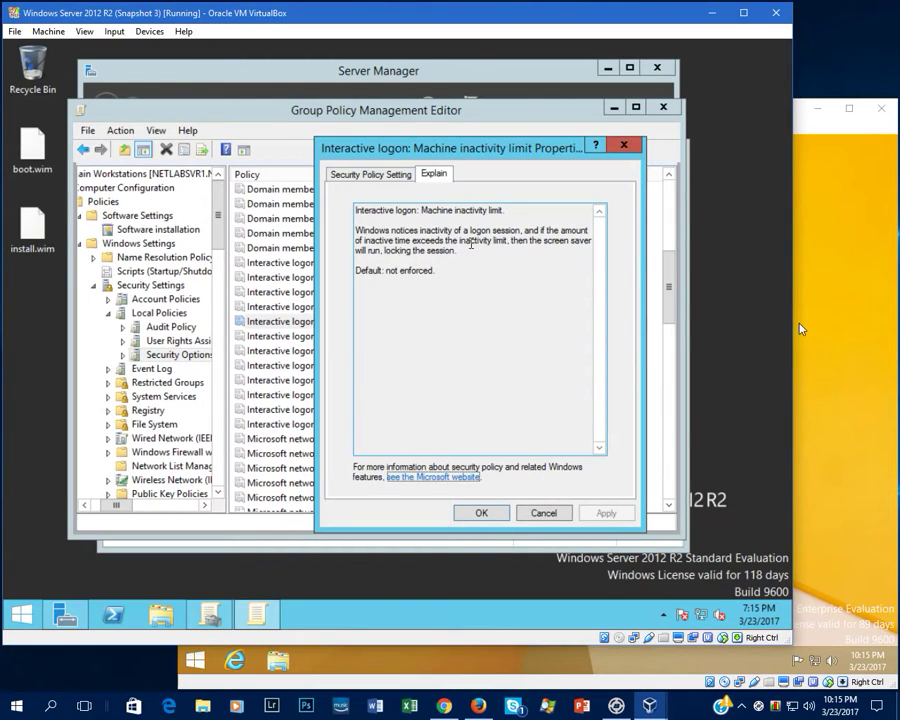
pyautogui.click(372, 174)
pyautogui.click(376, 234)
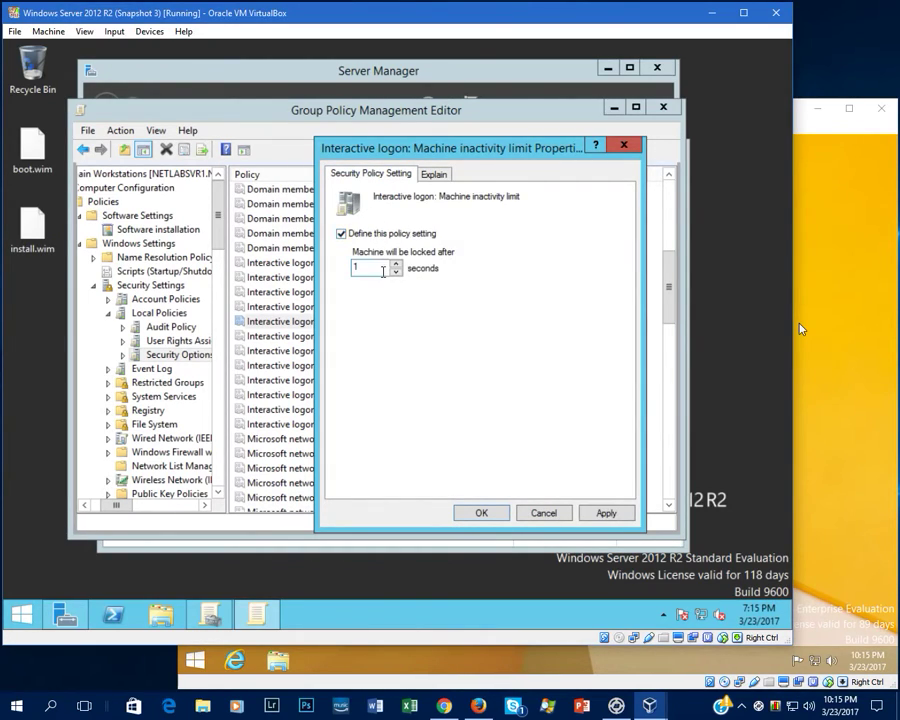
pyautogui.doubleClick(382, 269)
pyautogui.press('BackSpace')
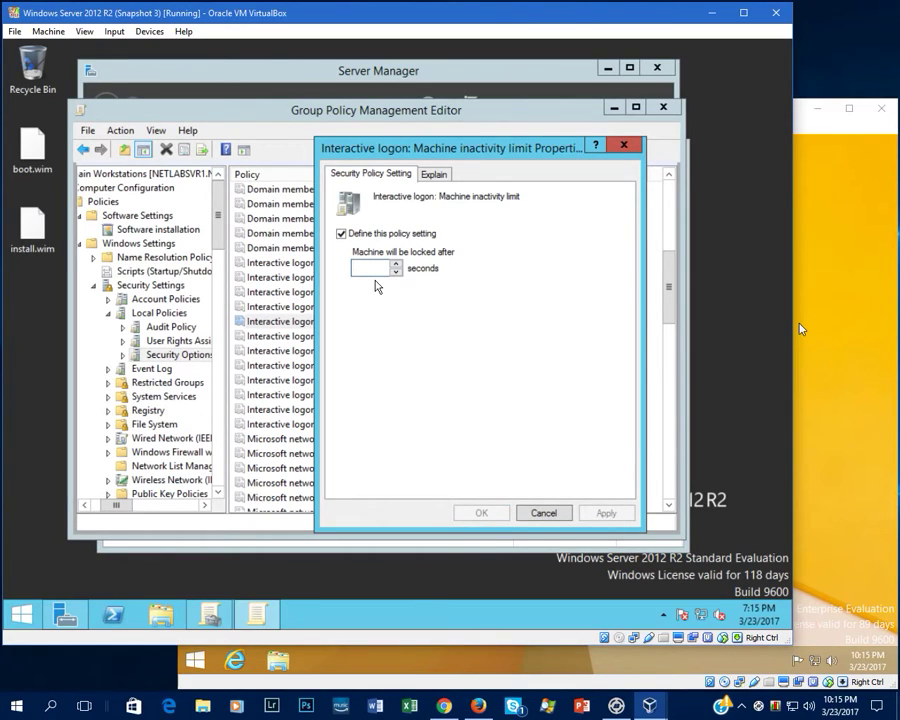
pyautogui.write('600')
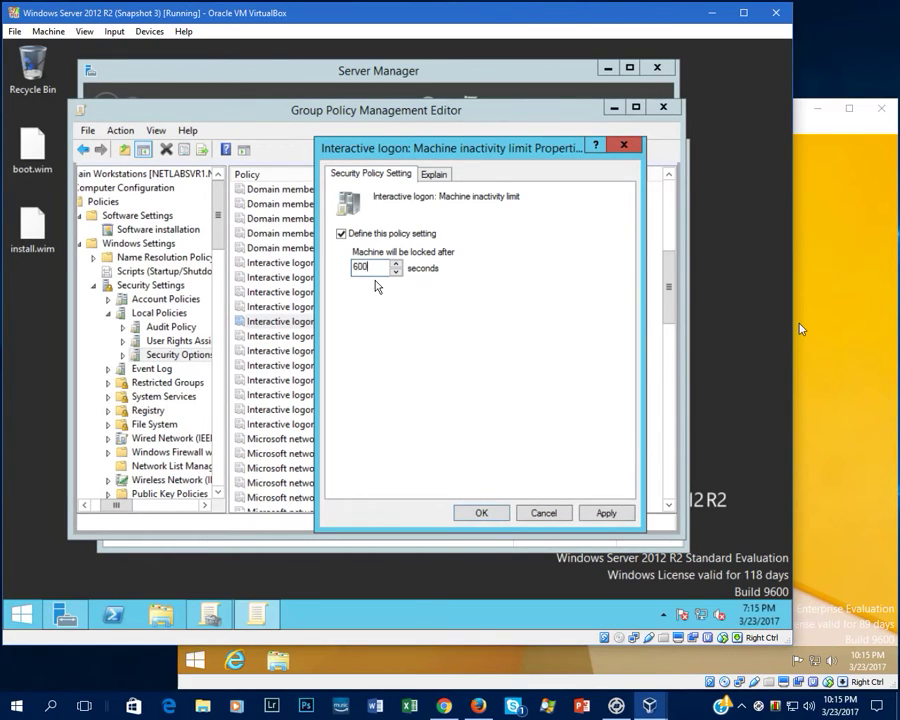
pyautogui.click(606, 512)
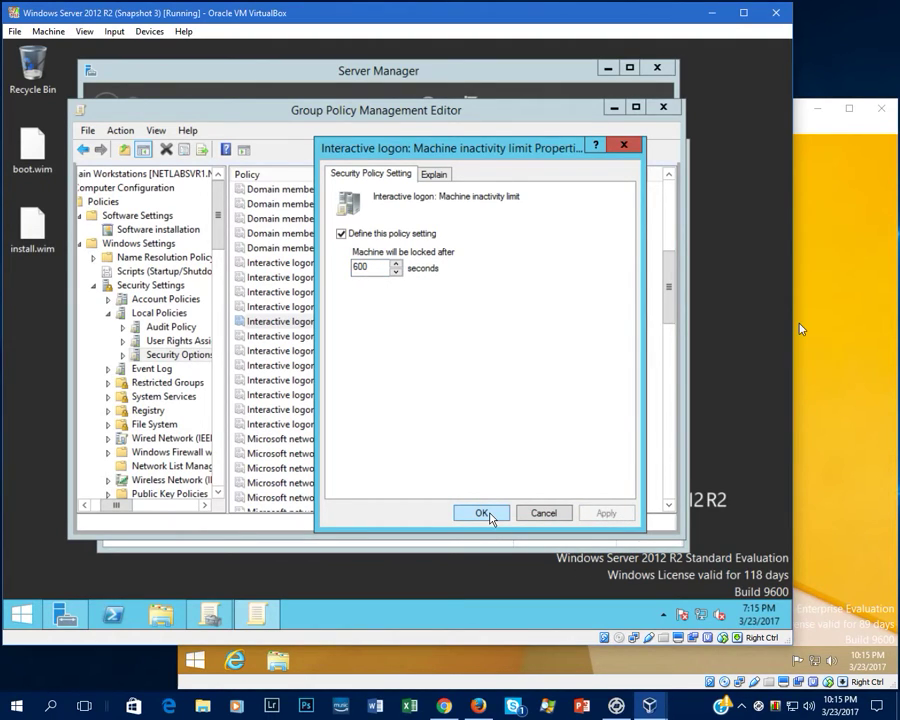
pyautogui.click(481, 513)
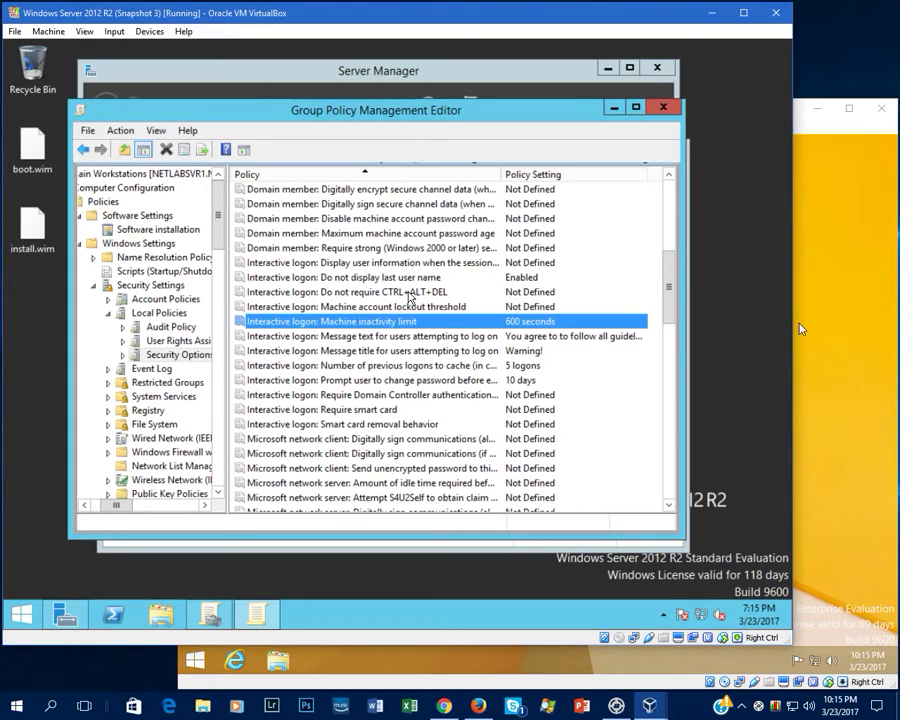
# Review the Security Options list, then bring the Windows 8.1 client machine to the front.
pyautogui.scroll(1, 350, 315)
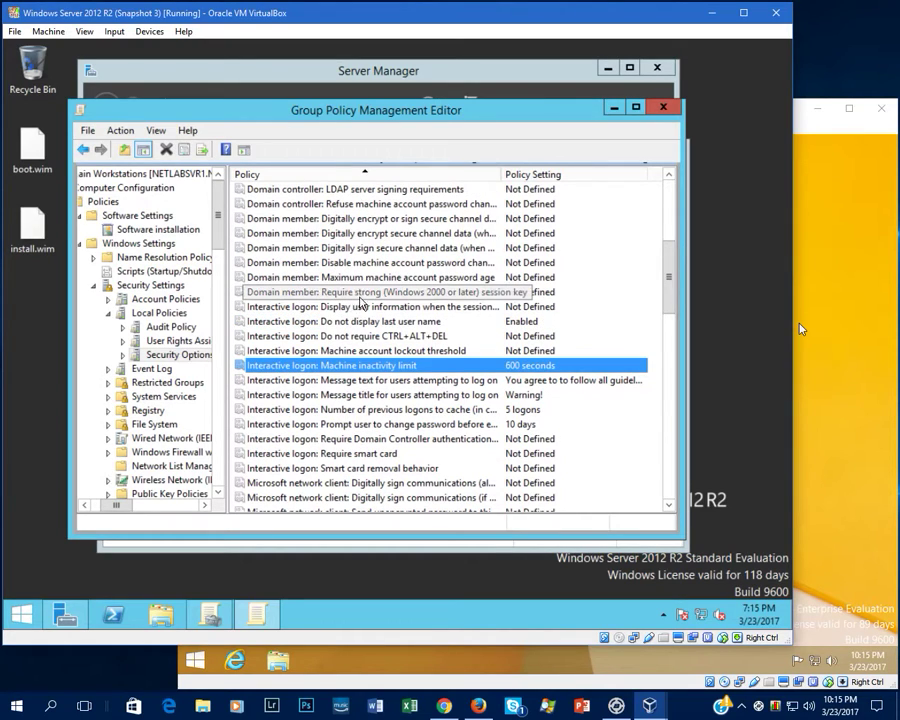
pyautogui.scroll(-1, 340, 320)
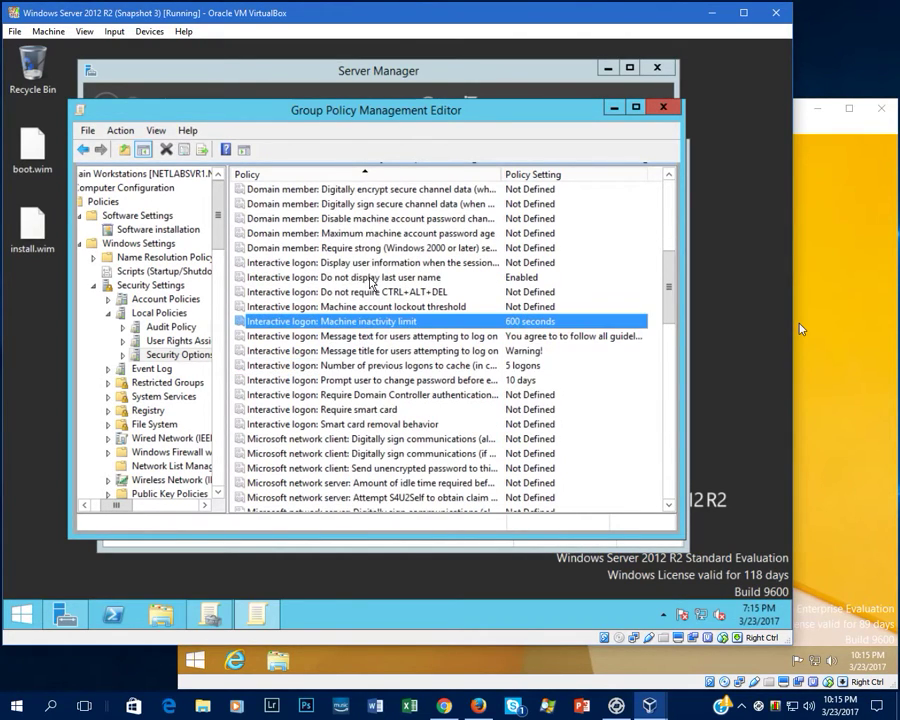
pyautogui.scroll(-1, 333, 328)
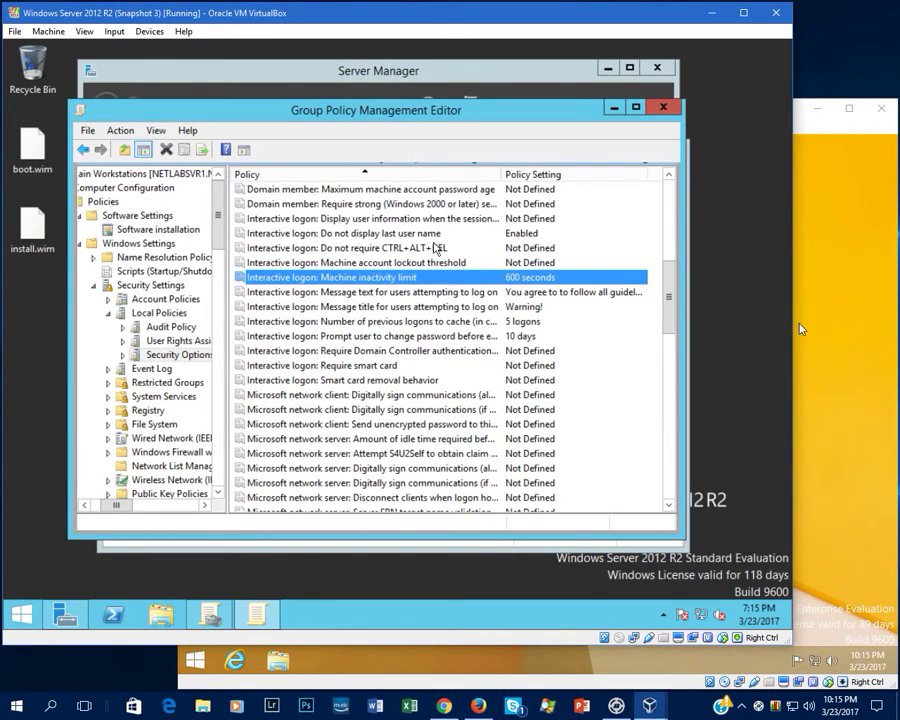
pyautogui.scroll(1, 421, 245)
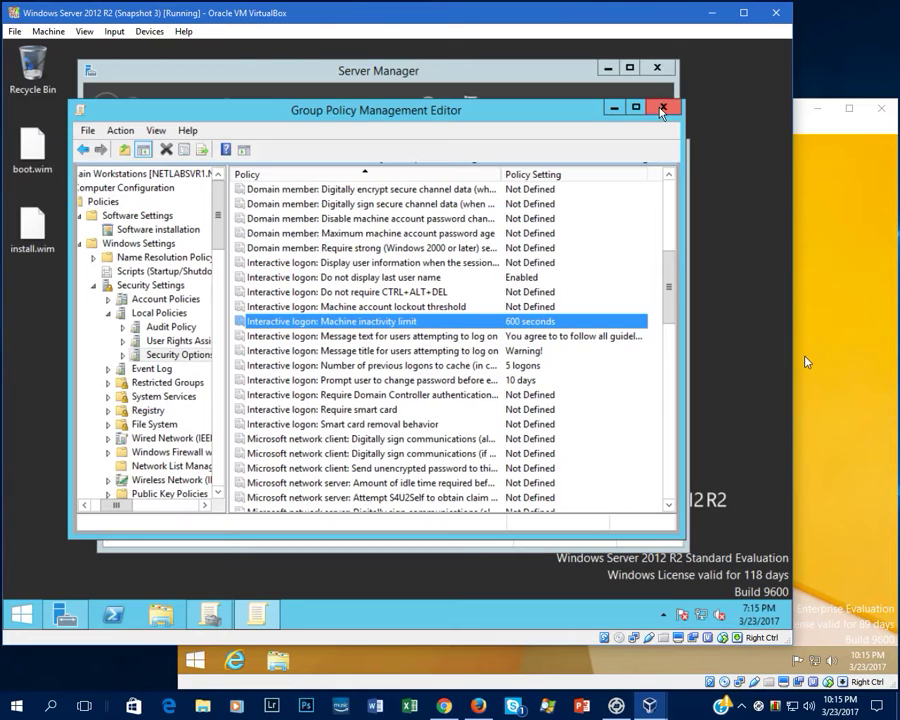
pyautogui.click(813, 283)
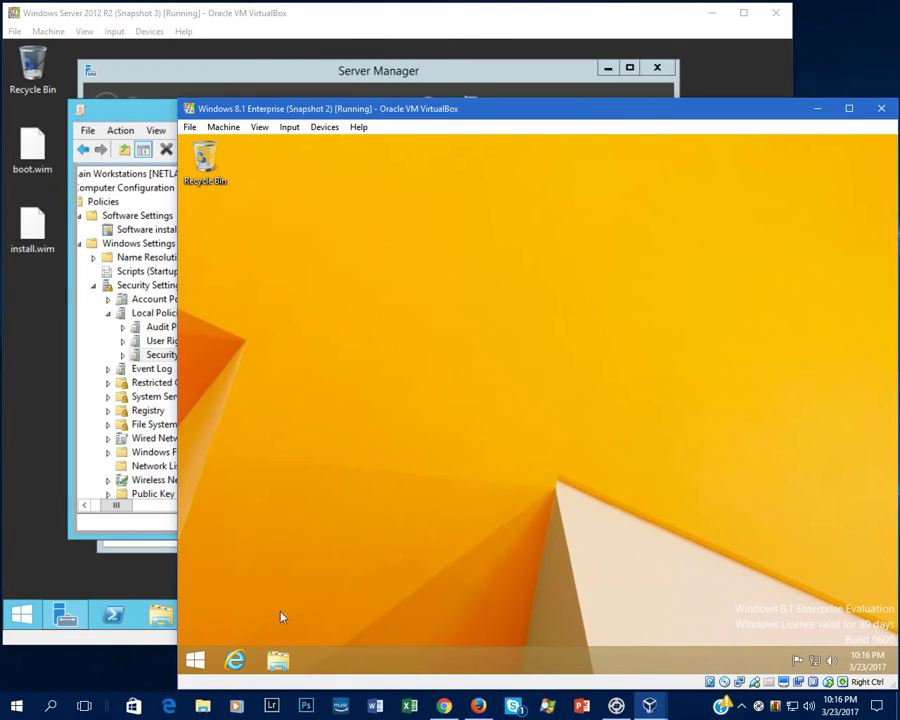
# Launch Command Prompt (Admin), entering the administrator credentials in UAC.
pyautogui.rightClick(195, 659)
pyautogui.click(282, 531)
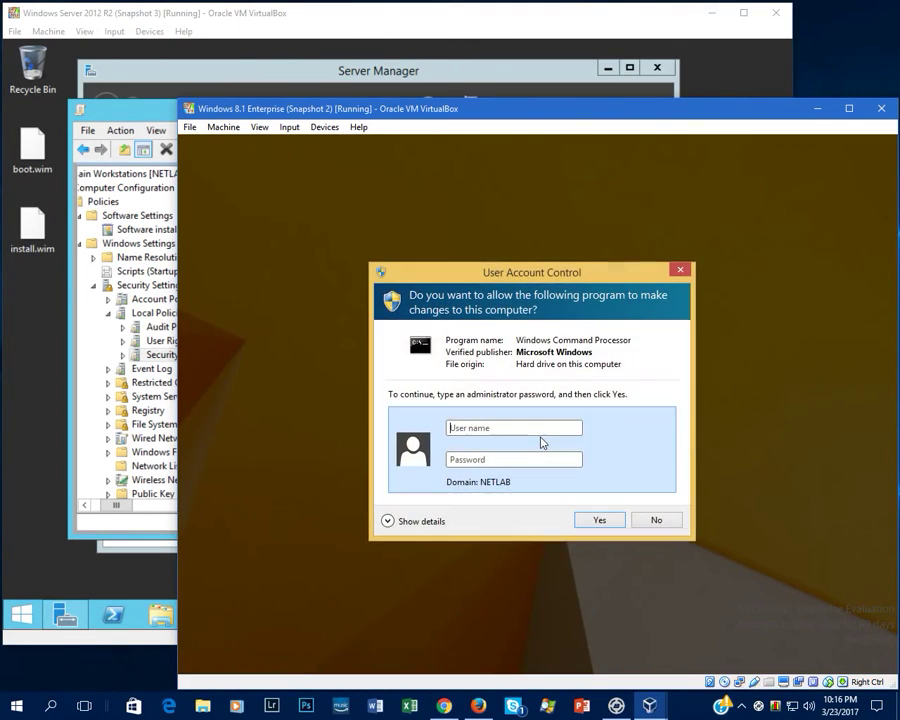
pyautogui.write('••••••')
pyautogui.write('•••••')
pyautogui.press('Return')
# Run gpupdate /force, then close the command prompt.
pyautogui.write('gpupdate')
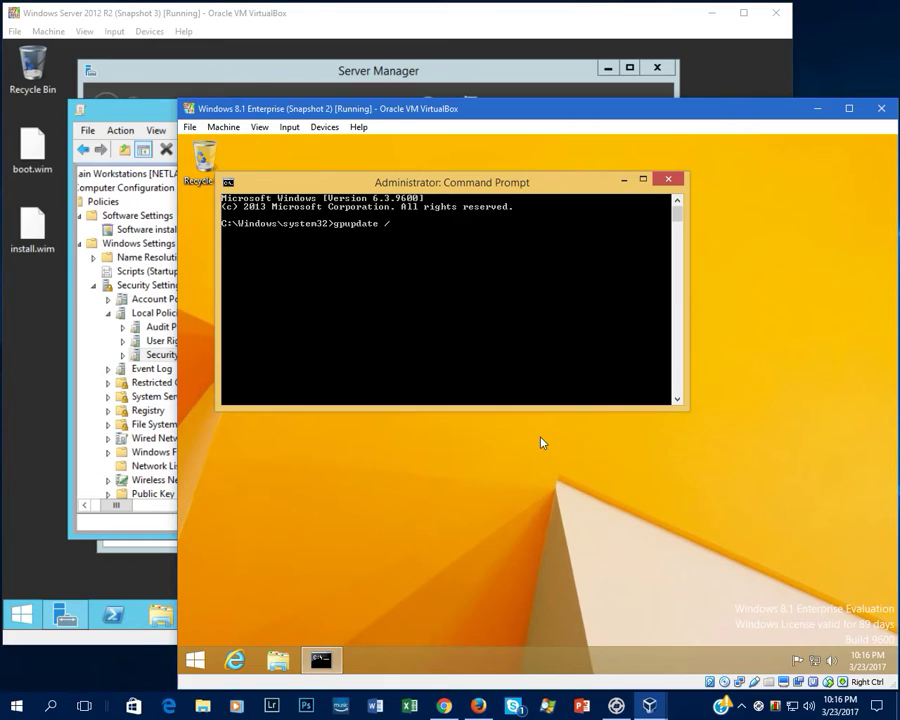
pyautogui.write(' /force')
pyautogui.press('Return')
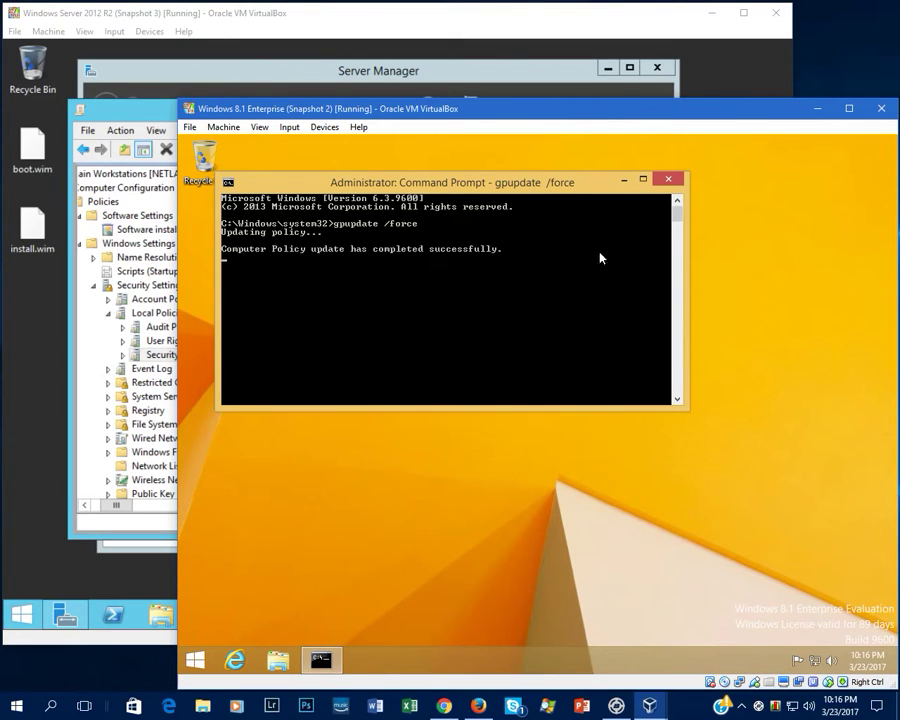
pyautogui.click(668, 179)
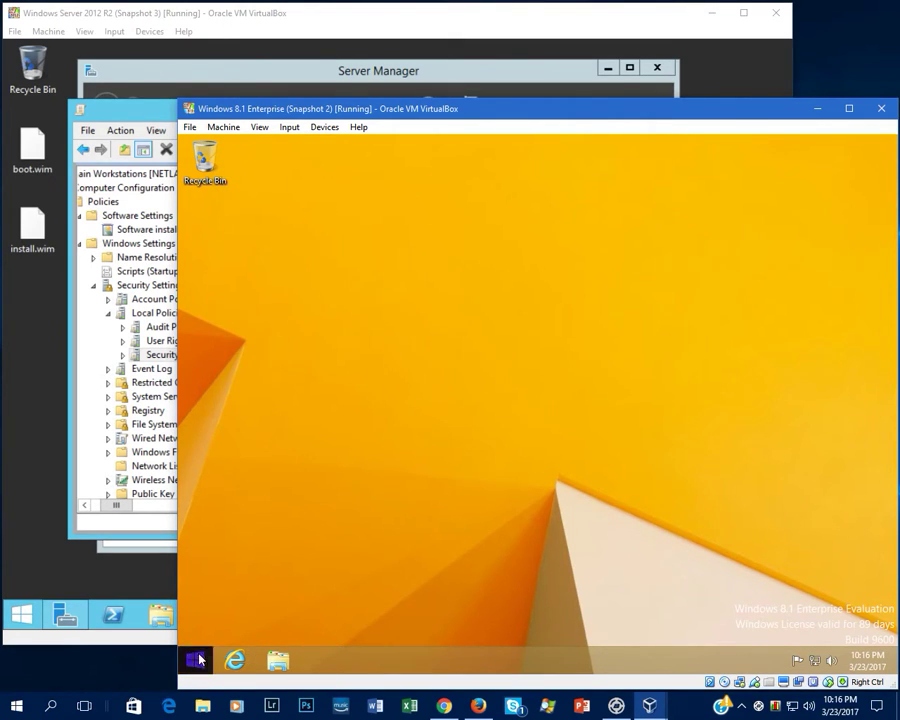
# Sign out of the current user and acknowledge the Warning! logon banner to reach sign-in.
pyautogui.click(192, 660)
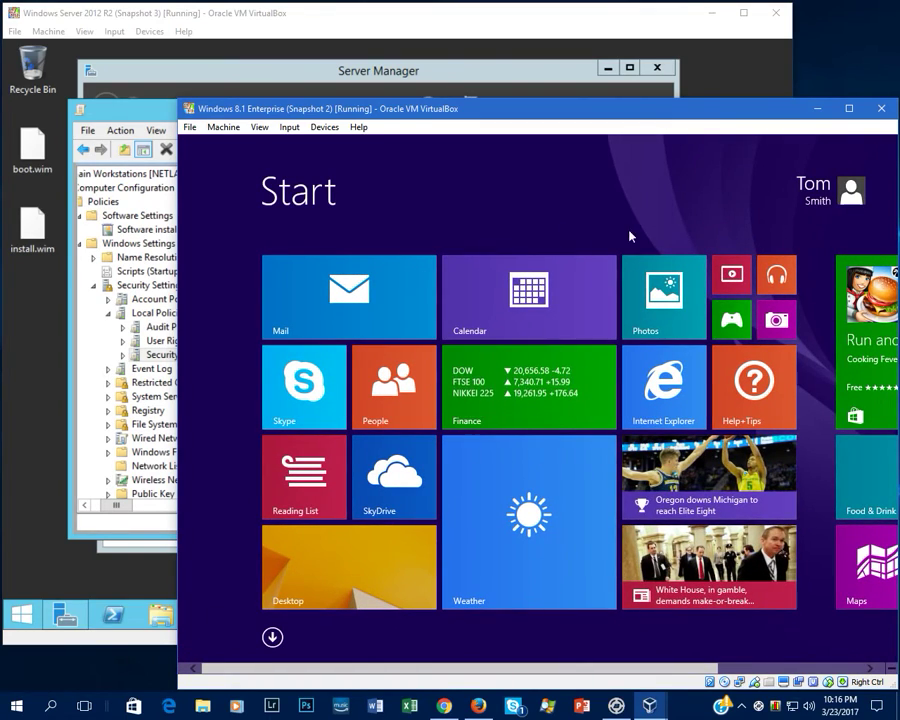
pyautogui.click(820, 190)
pyautogui.click(740, 262)
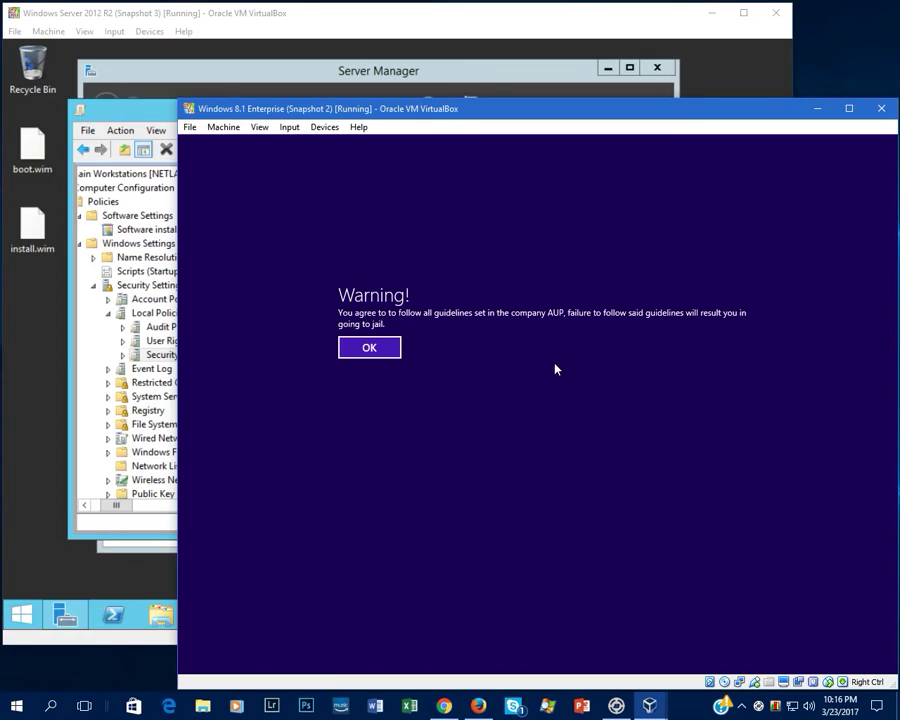
pyautogui.click(380, 354)
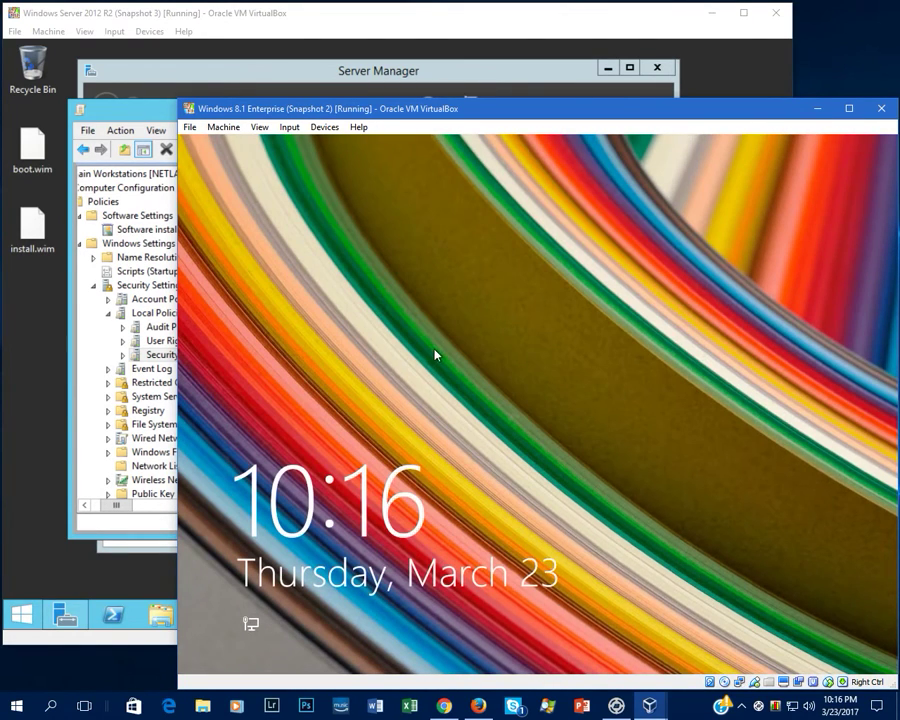
pyautogui.click(434, 356)
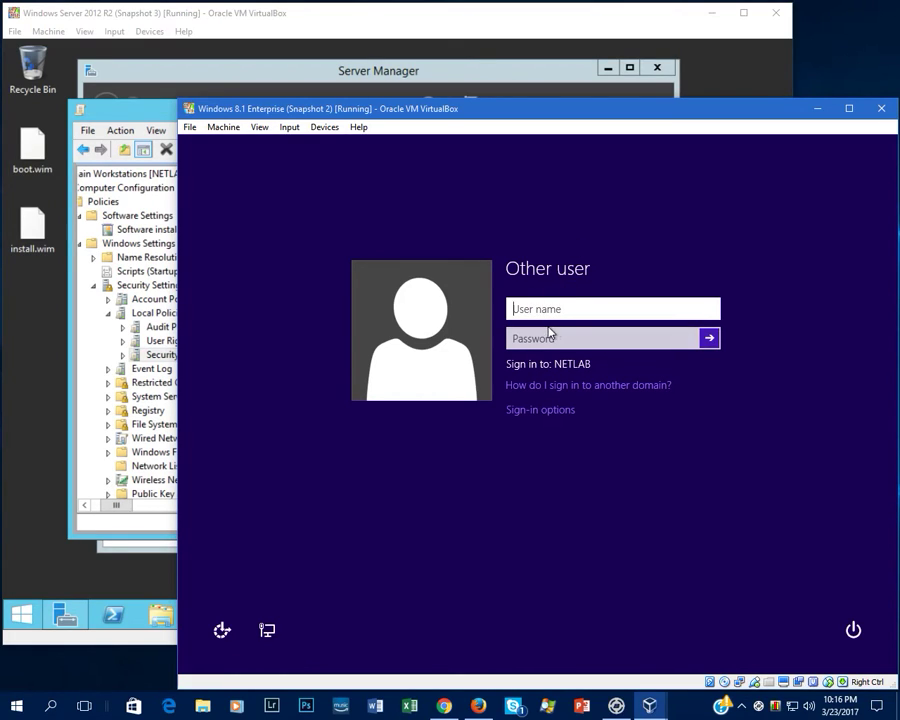
# Sign in with the domain user's username and password, open the desktop, then switch to the server.
pyautogui.press('Tab')
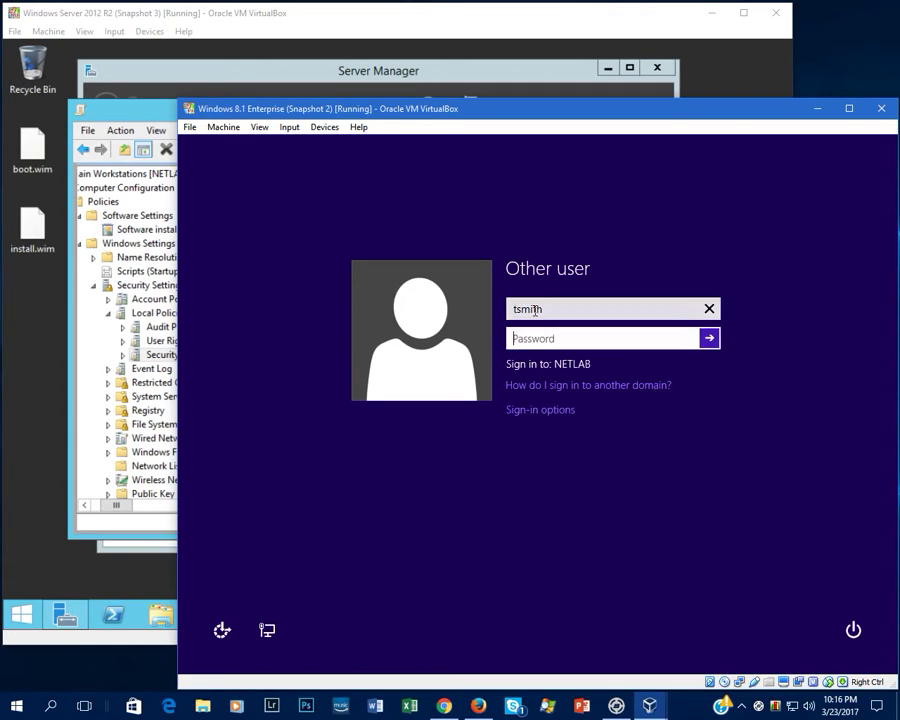
pyautogui.write('Pa$$w0')
pyautogui.press('BackSpace')
pyautogui.press('BackSpace')
pyautogui.press('BackSpace')
pyautogui.press('BackSpace')
pyautogui.press('BackSpace')
pyautogui.press('BackSpace')
pyautogui.write('Pa$$w0rd')
pyautogui.press('Return')
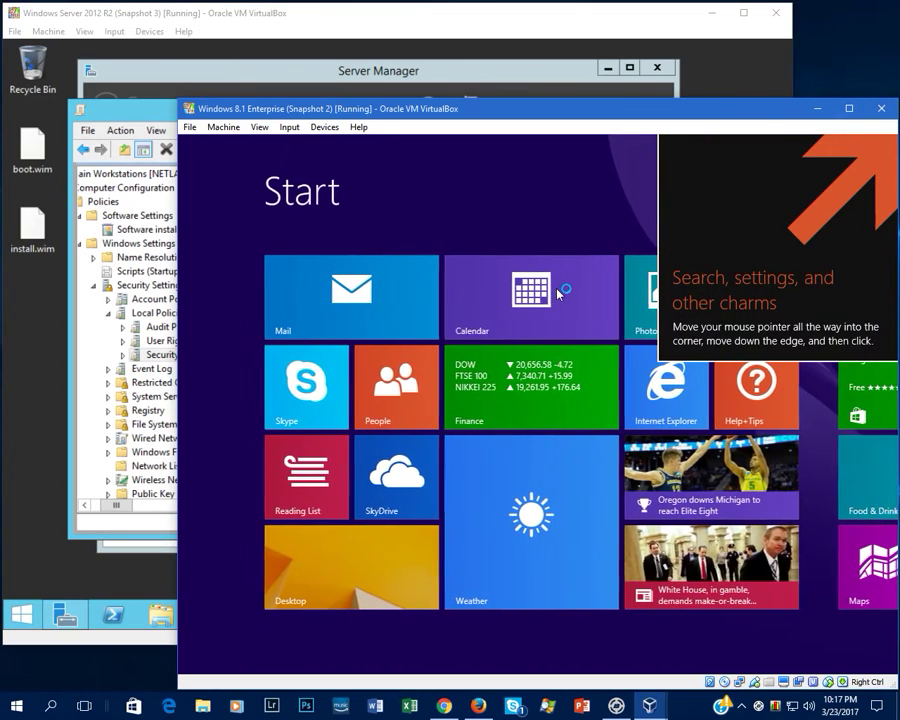
pyautogui.click(293, 561)
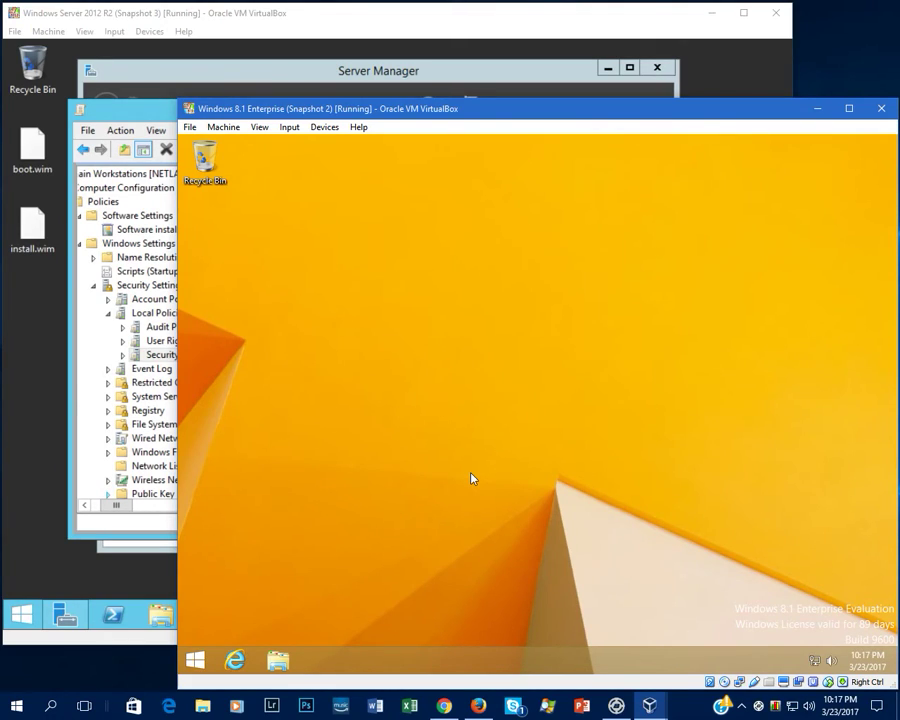
pyautogui.click(152, 128)
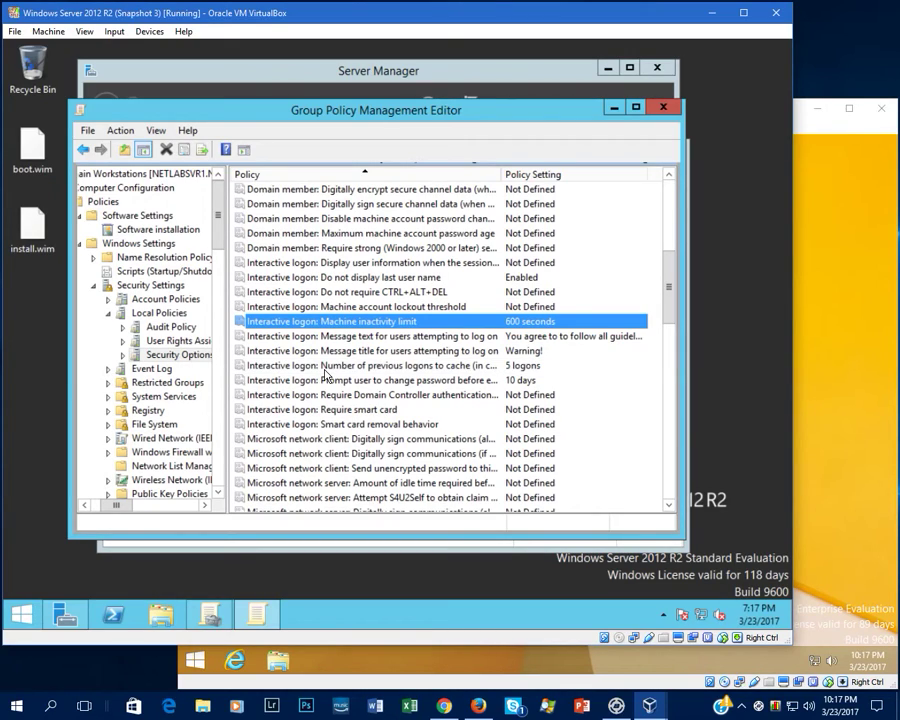
# Bring the server's Group Policy Management Editor window to the front.
pyautogui.click(846, 36)
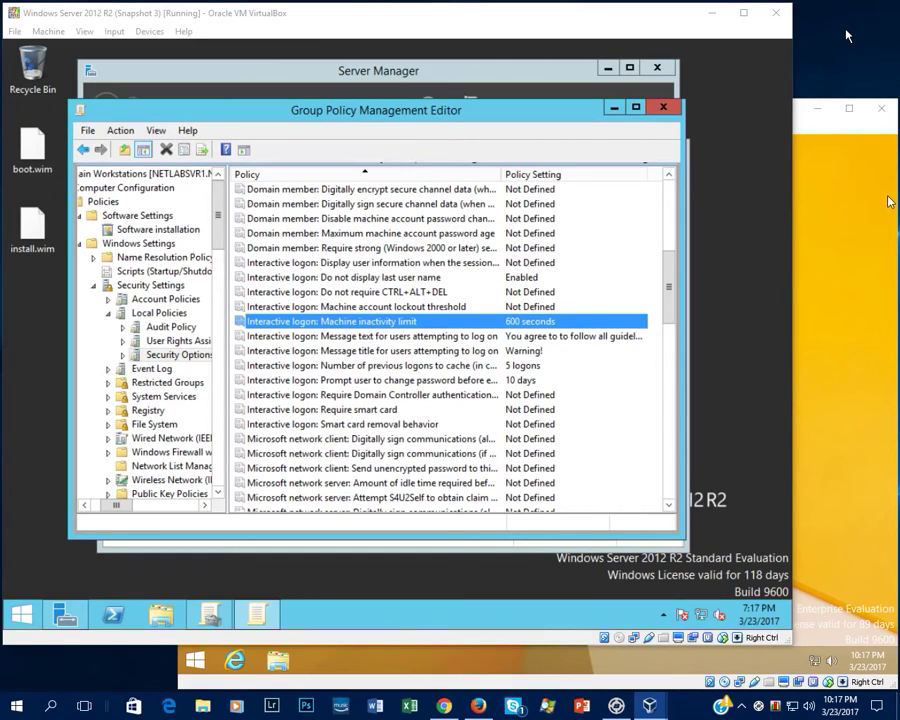